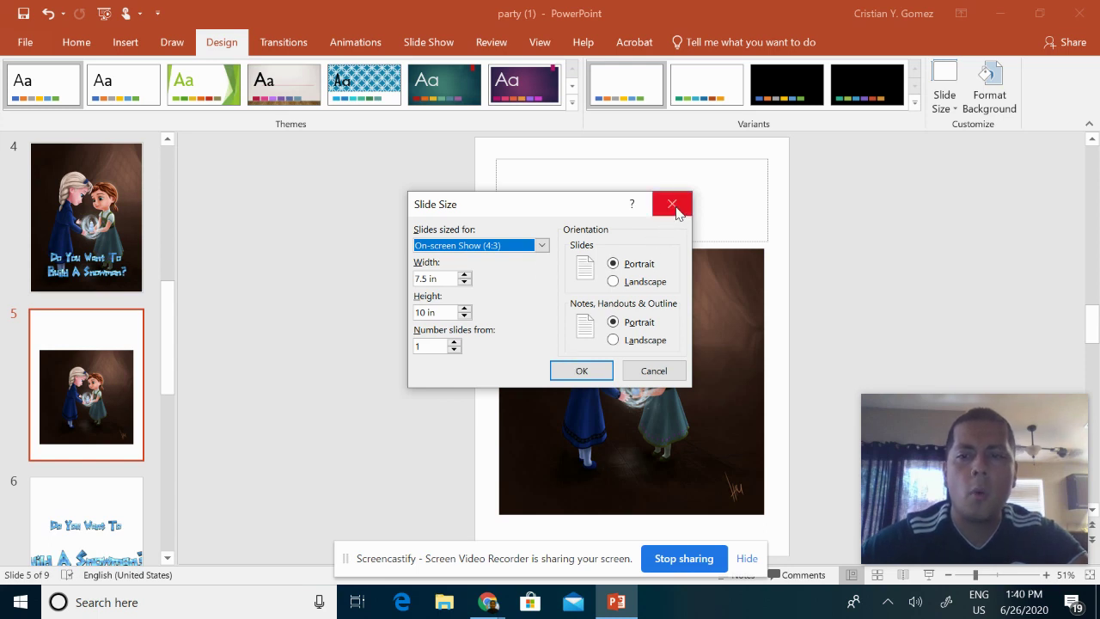
Close the Slide Size dialog and compare the finished slide 4 with slide 5.
{"action": "left_click", "coordinate": [673, 206]}
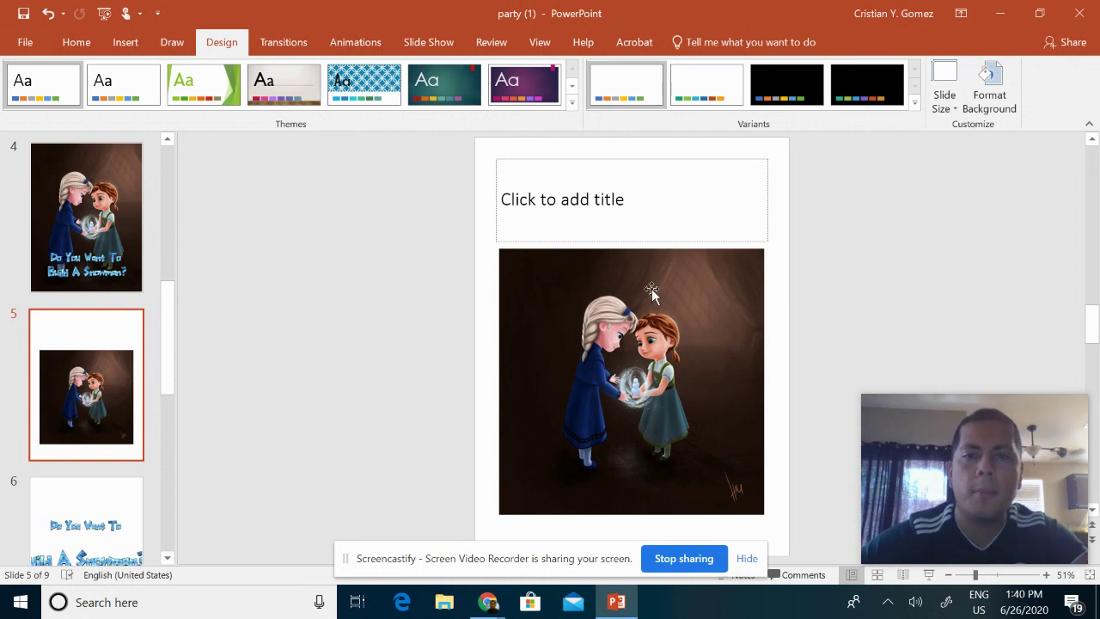
{"action": "left_click", "coordinate": [112, 205]}
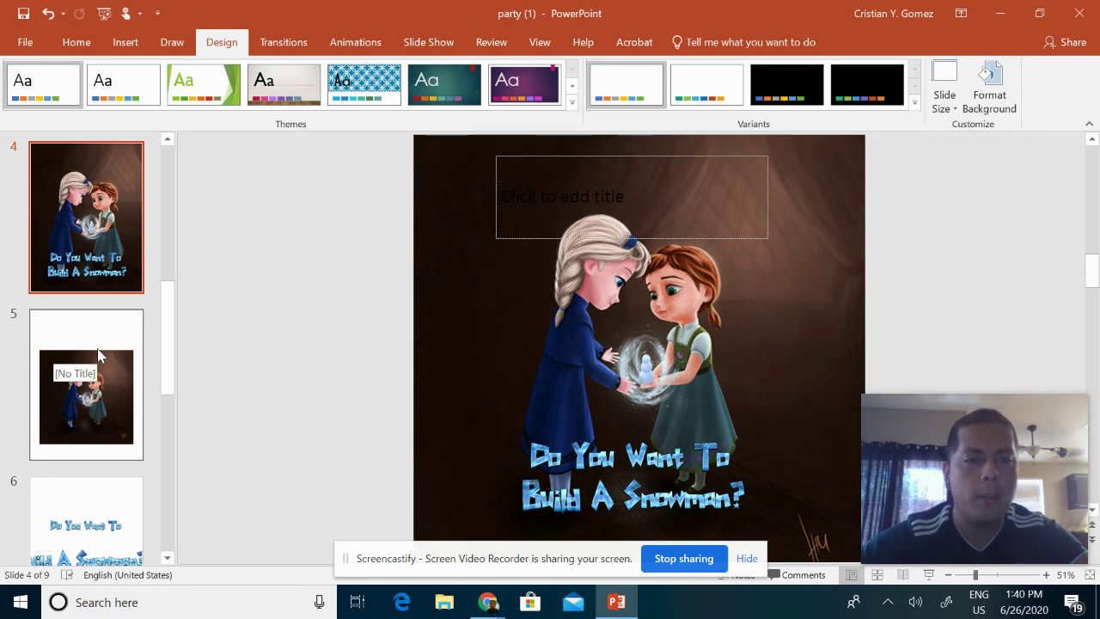
{"action": "left_click", "coordinate": [99, 355]}
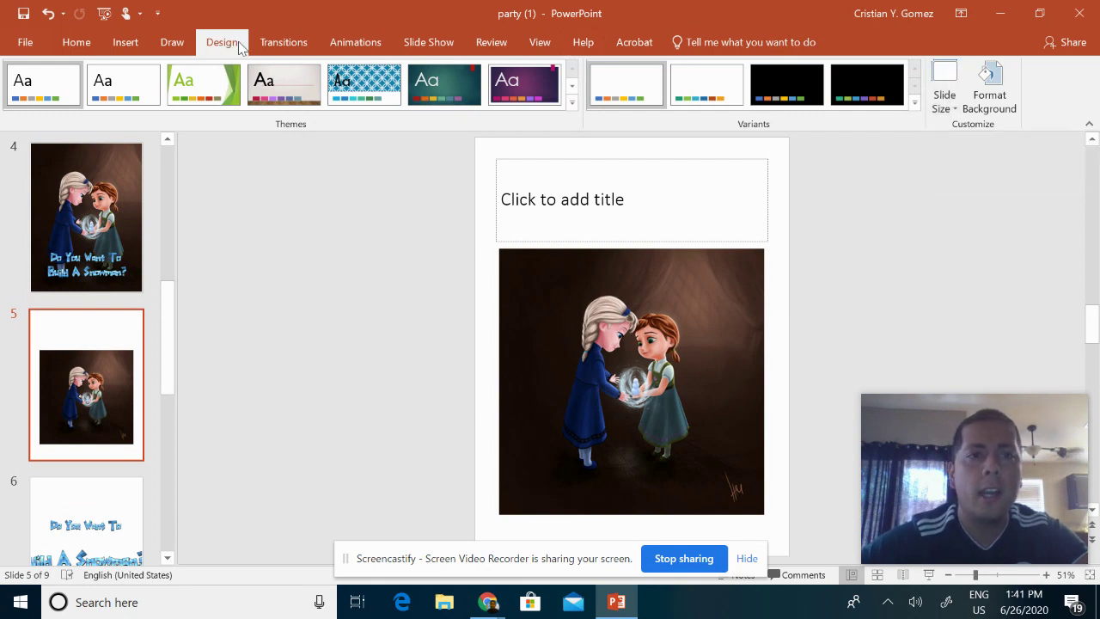
Inspect the custom slide size and orientation settings, then cancel without changing them.
{"action": "left_click", "coordinate": [943, 98]}
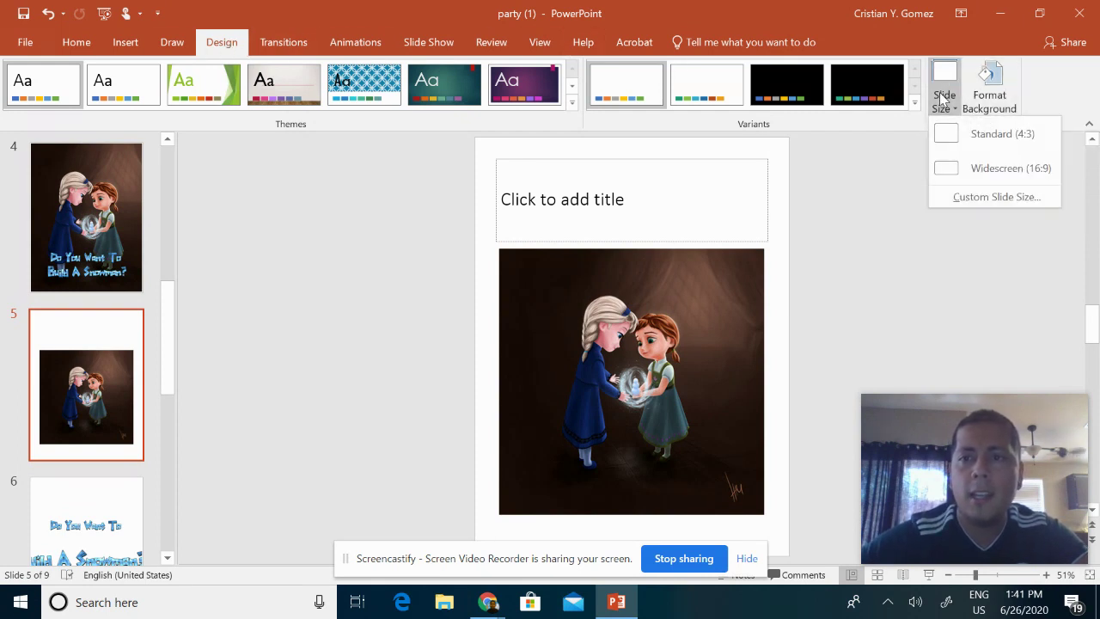
{"action": "left_click", "coordinate": [965, 201]}
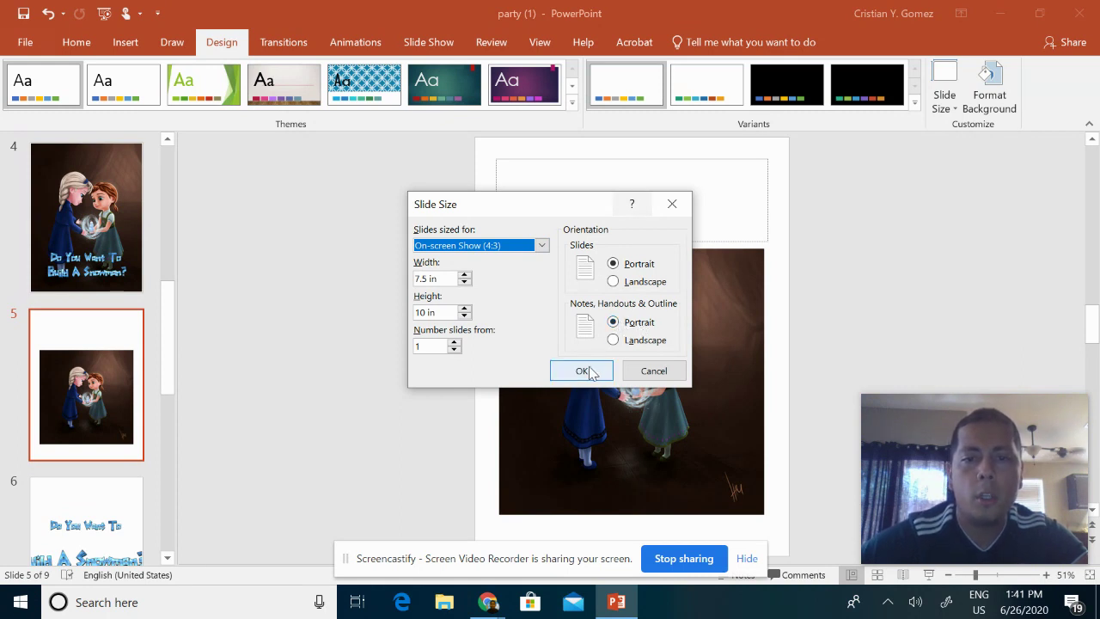
{"action": "left_click", "coordinate": [654, 371]}
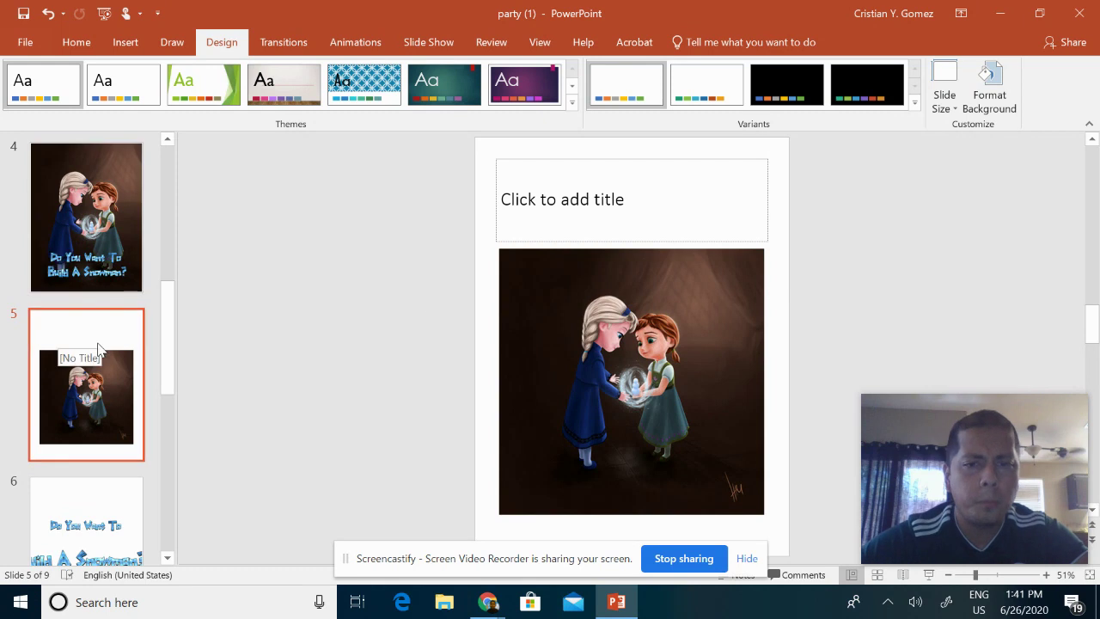
Switch to Chrome and close the empty new tab to return to the "elsa and anna" image results.
{"action": "mouse_move", "coordinate": [488, 606]}
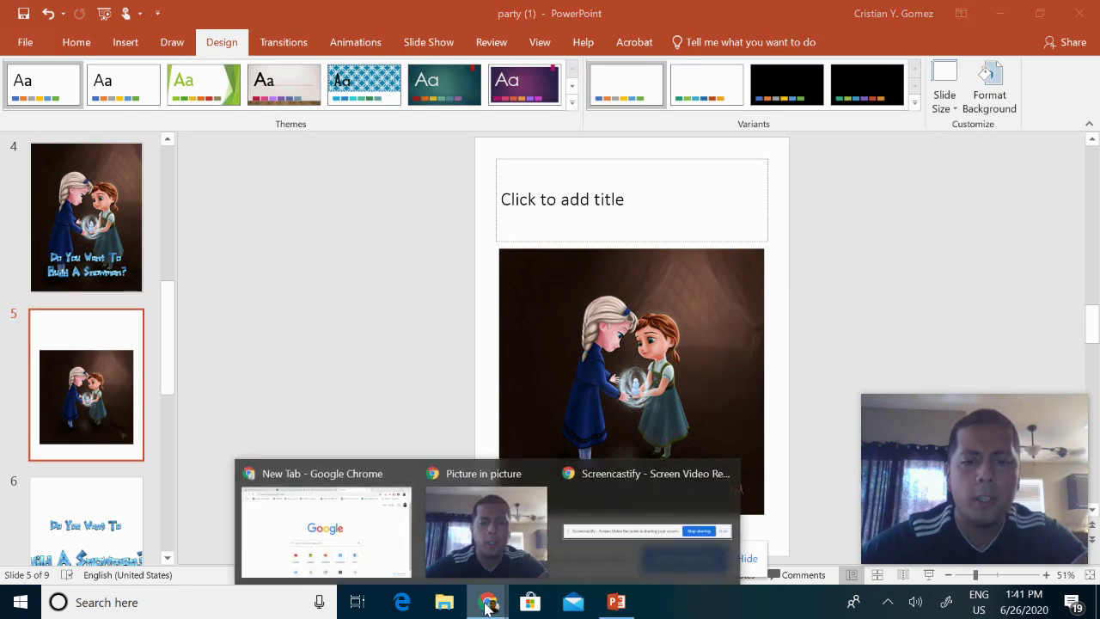
{"action": "left_click", "coordinate": [372, 535]}
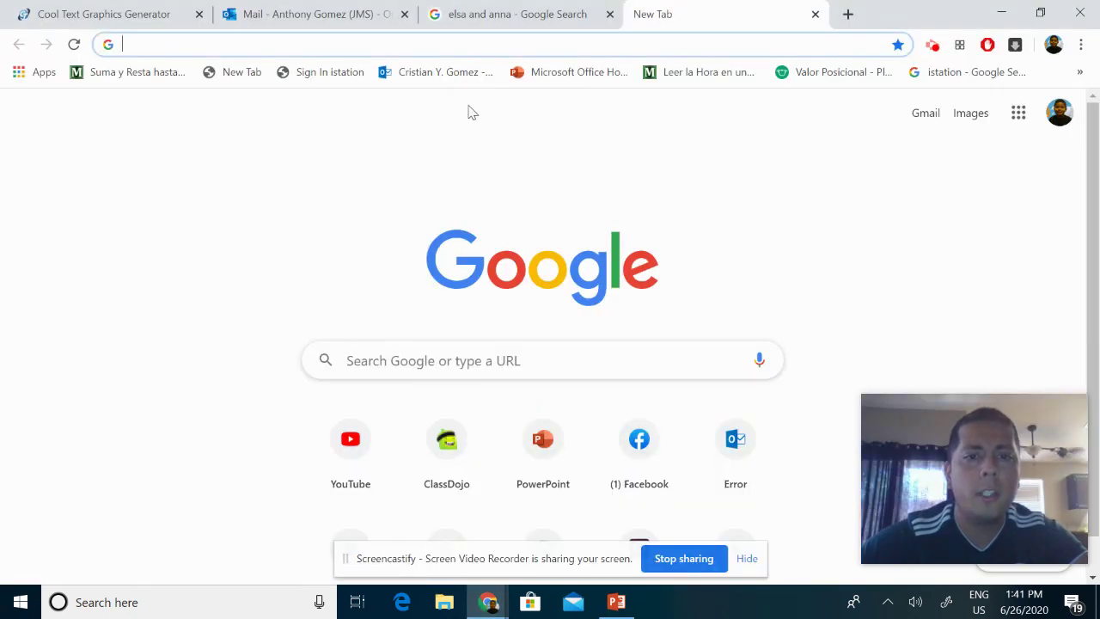
{"action": "left_click", "coordinate": [816, 15]}
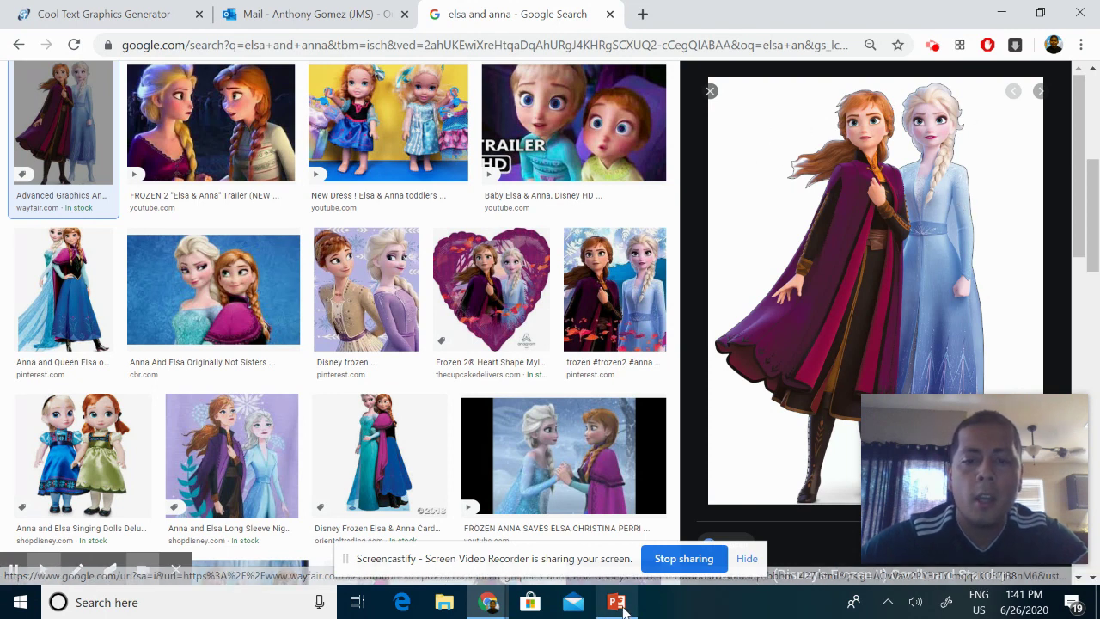
Switch back to PowerPoint and look through the slide thumbnails up to slide 1.
{"action": "mouse_move", "coordinate": [625, 608]}
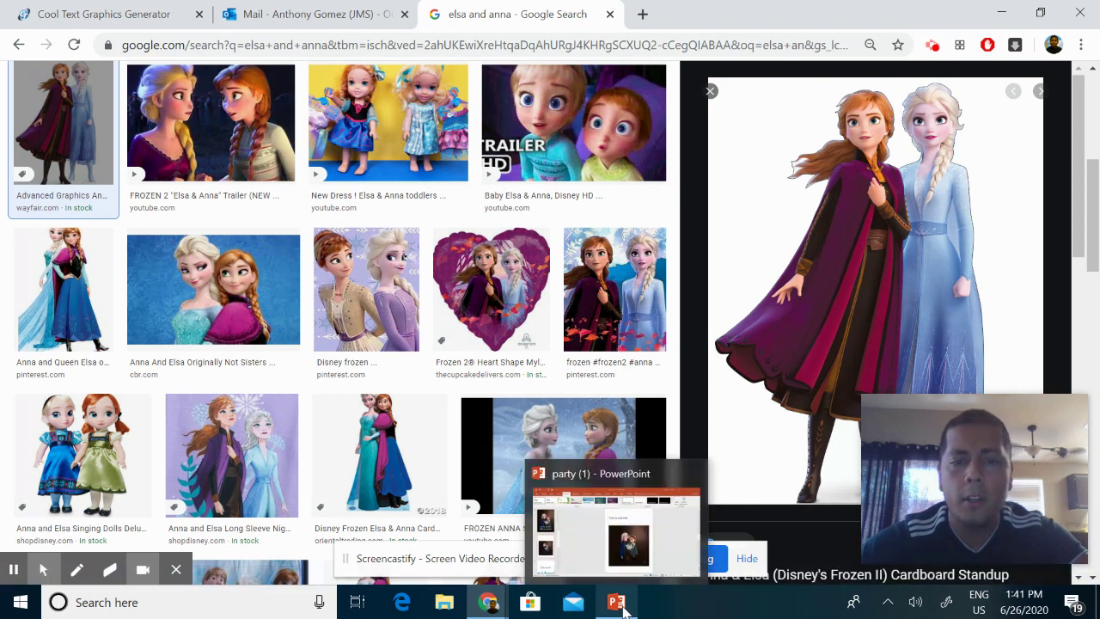
{"action": "left_click", "coordinate": [625, 608]}
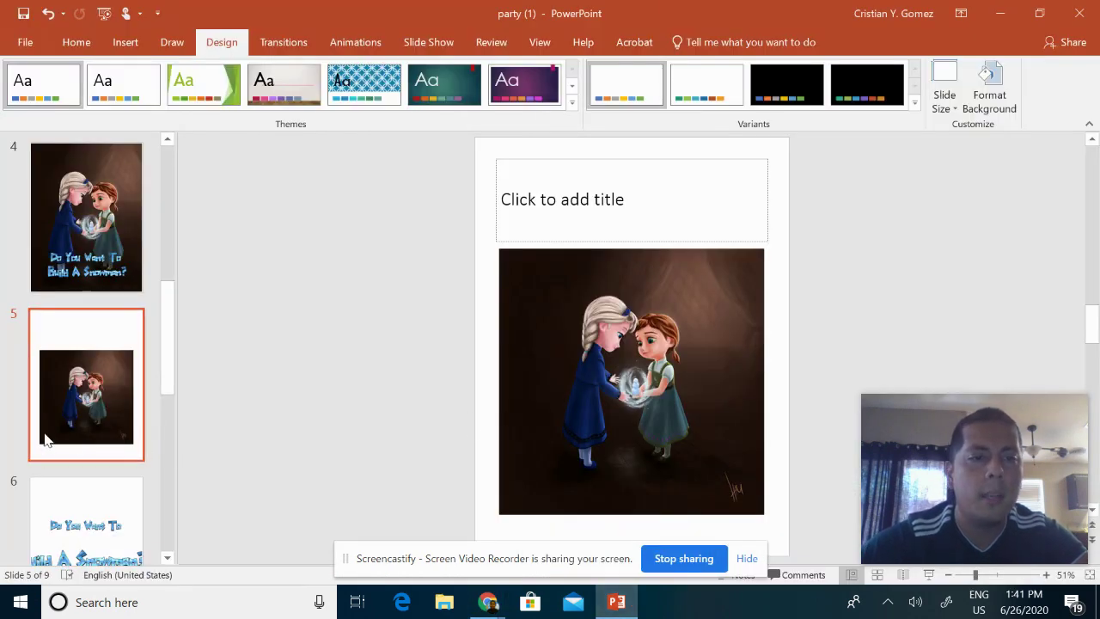
{"action": "scroll", "coordinate": [44, 432], "scroll_direction": "down", "scroll_amount": 5}
{"action": "scroll", "coordinate": [44, 432], "scroll_direction": "up", "scroll_amount": 10}
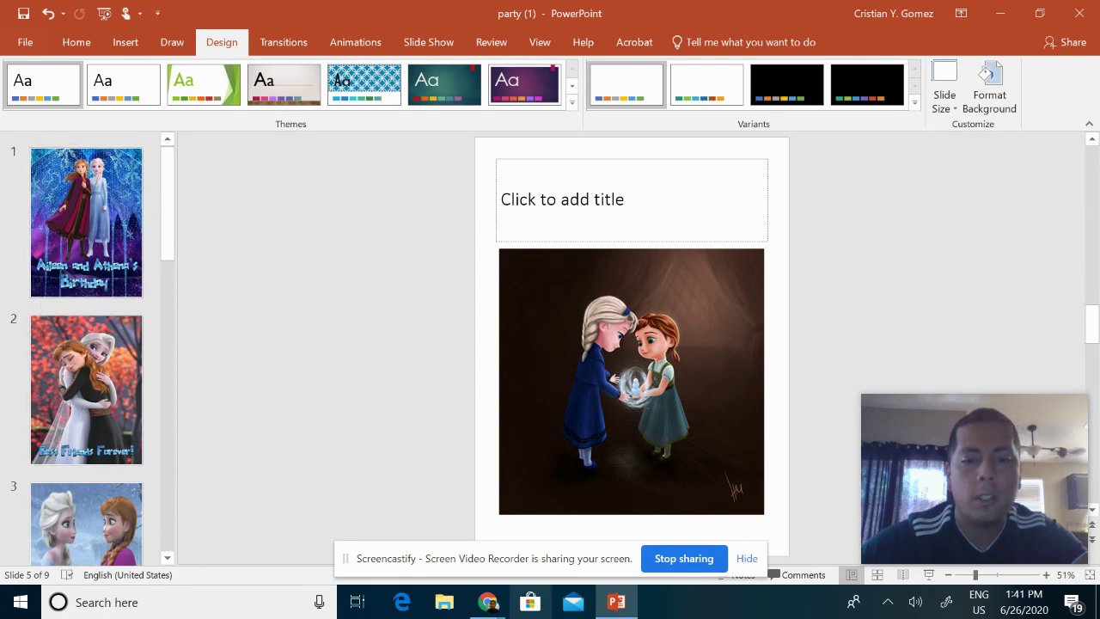
Switch to Chrome and copy the large preview image of the Anna and Elsa cardboard standup.
{"action": "mouse_move", "coordinate": [490, 604]}
{"action": "left_click", "coordinate": [326, 515]}
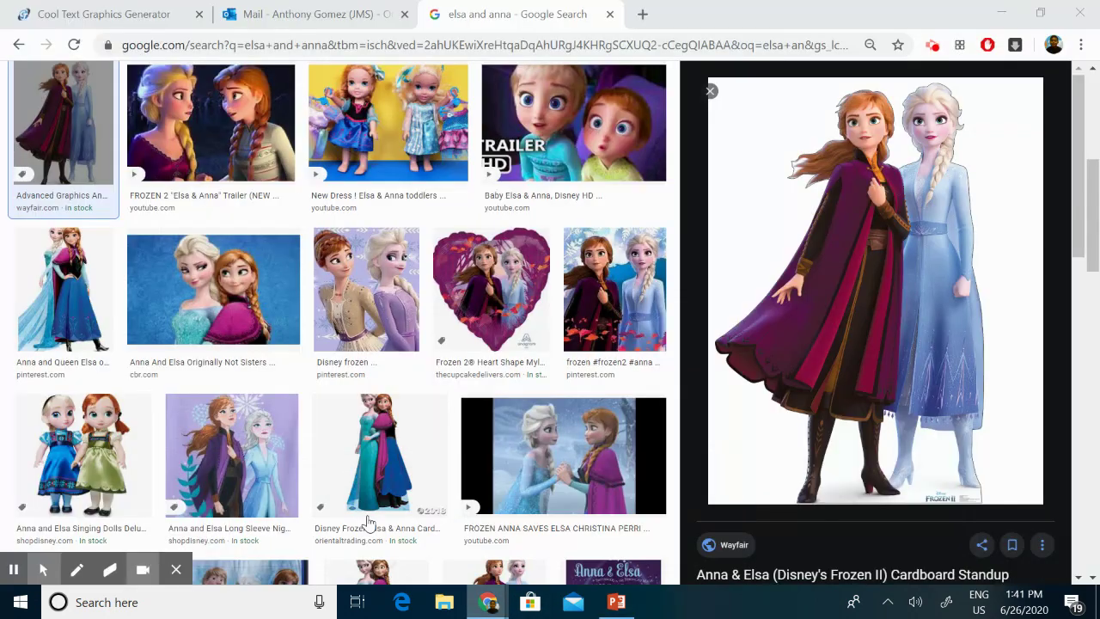
{"action": "right_click", "coordinate": [817, 269]}
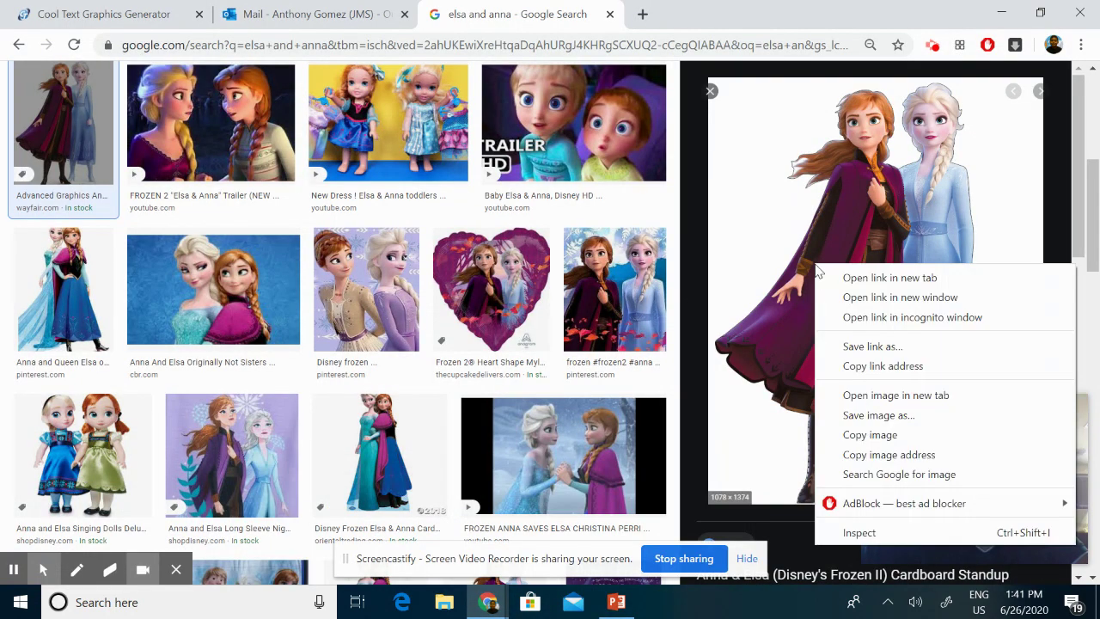
{"action": "left_click", "coordinate": [870, 435]}
In PowerPoint, replace the picture on slide 5 with the copied Anna and Elsa image, pasted as a picture, and nudge it slightly upward.
{"action": "left_click", "coordinate": [619, 604]}
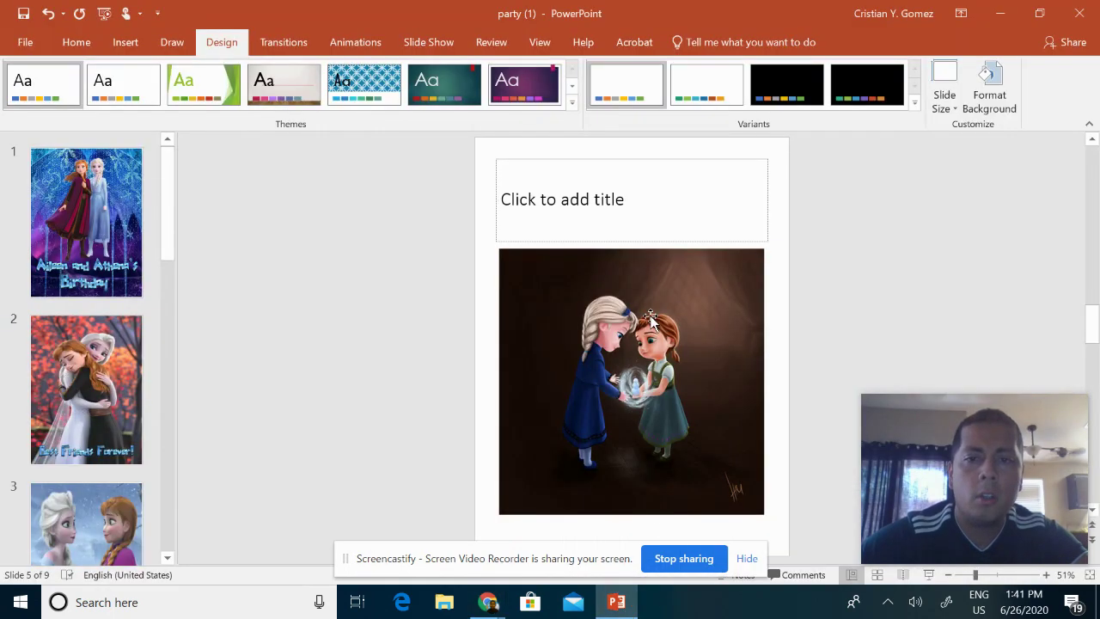
{"action": "left_click", "coordinate": [568, 290]}
{"action": "key", "text": "Delete"}
{"action": "right_click", "coordinate": [561, 263]}
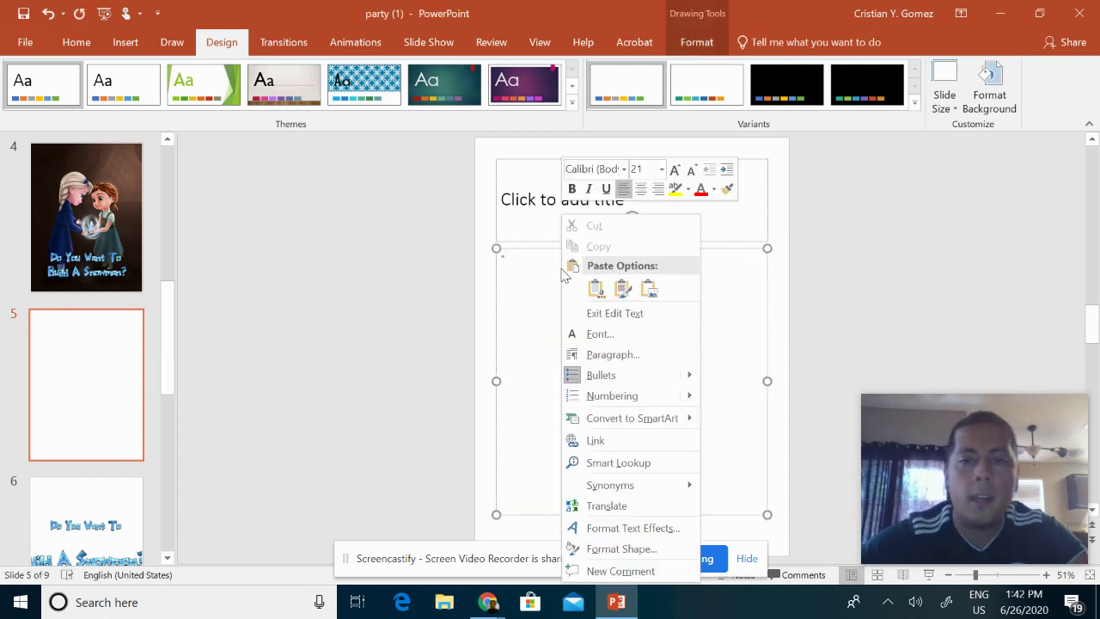
{"action": "left_click", "coordinate": [649, 290]}
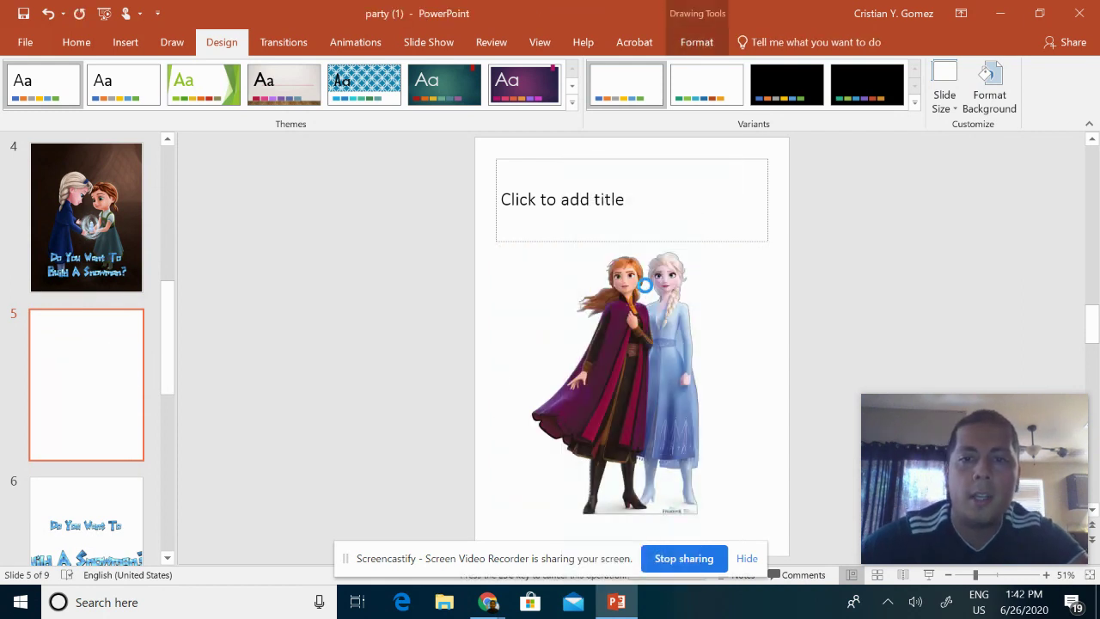
{"action": "mouse_move", "coordinate": [637, 336]}
{"action": "left_mouse_down"}
{"action": "mouse_move", "coordinate": [585, 276]}
{"action": "mouse_move", "coordinate": [431, 263]}
{"action": "mouse_move", "coordinate": [504, 265]}
{"action": "mouse_move", "coordinate": [601, 323]}
{"action": "mouse_move", "coordinate": [635, 325]}
{"action": "left_mouse_up"}
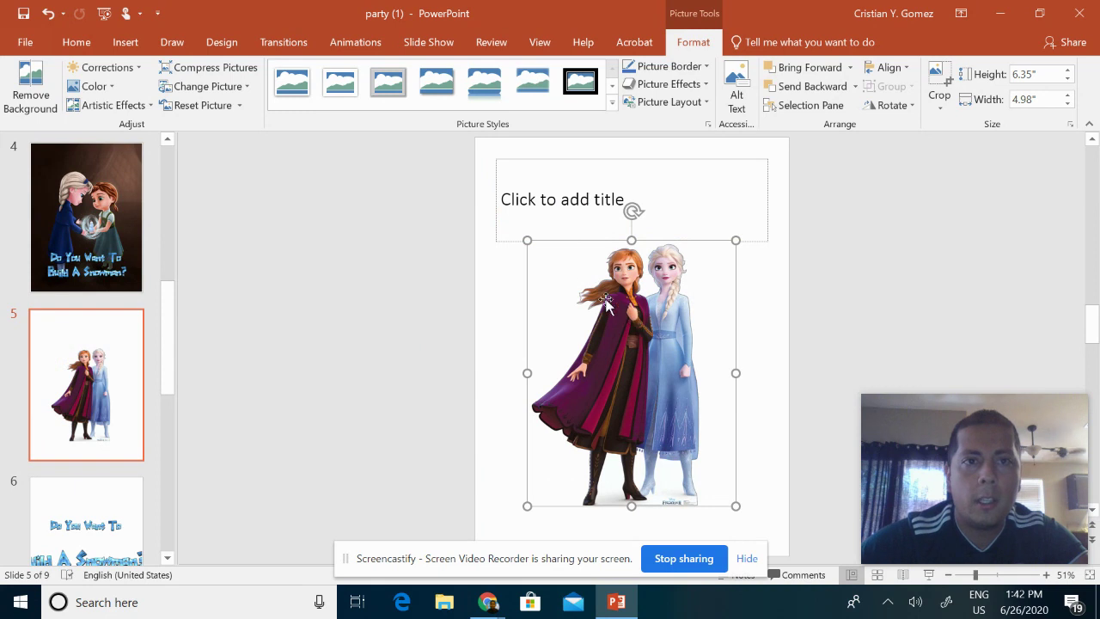
Set the ribbon display to Show Tabs and Commands.
{"action": "left_click", "coordinate": [239, 49]}
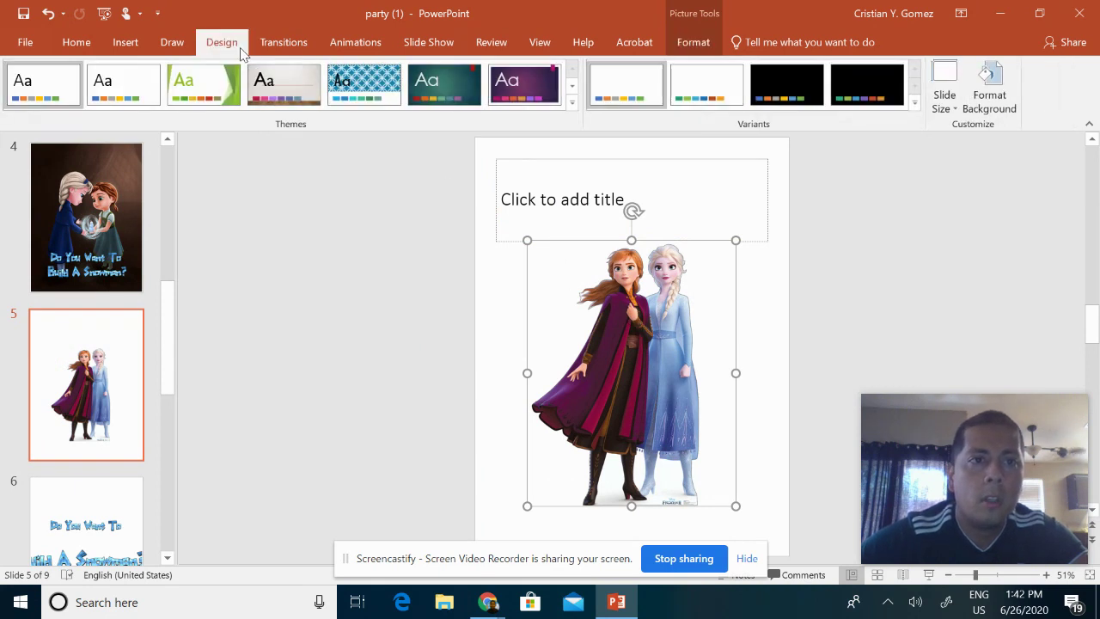
{"action": "left_click", "coordinate": [77, 47]}
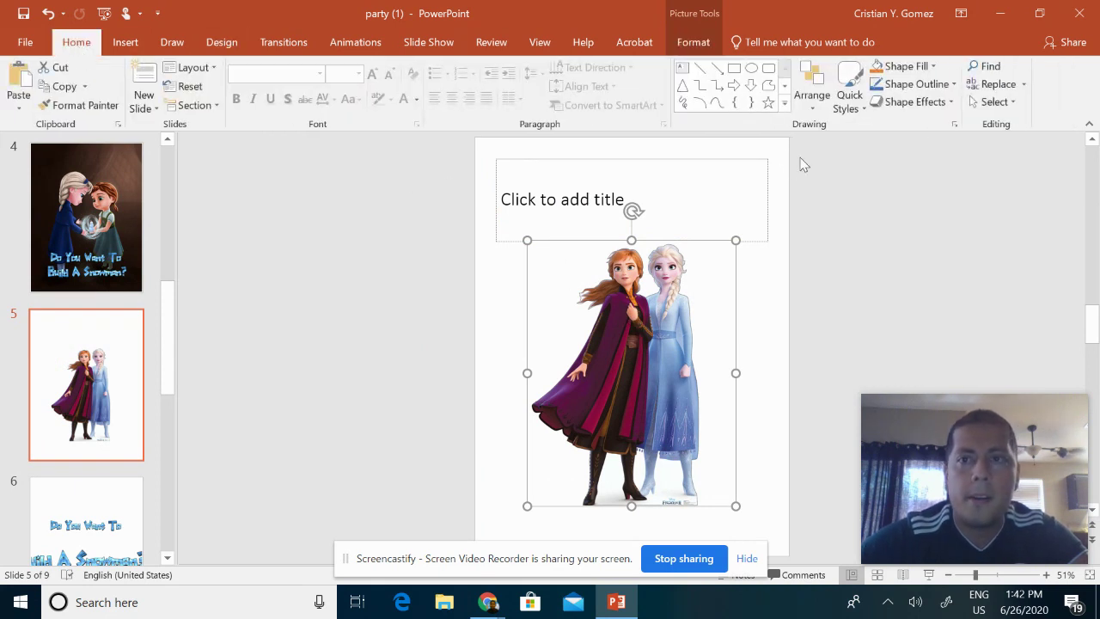
{"action": "left_click", "coordinate": [964, 14]}
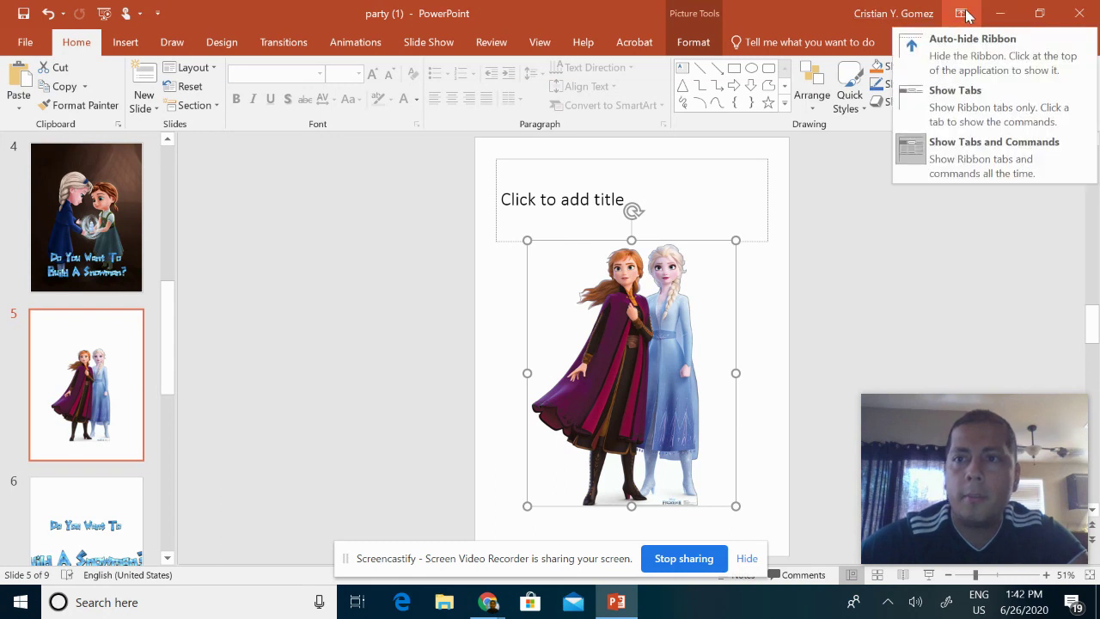
{"action": "left_click", "coordinate": [966, 152]}
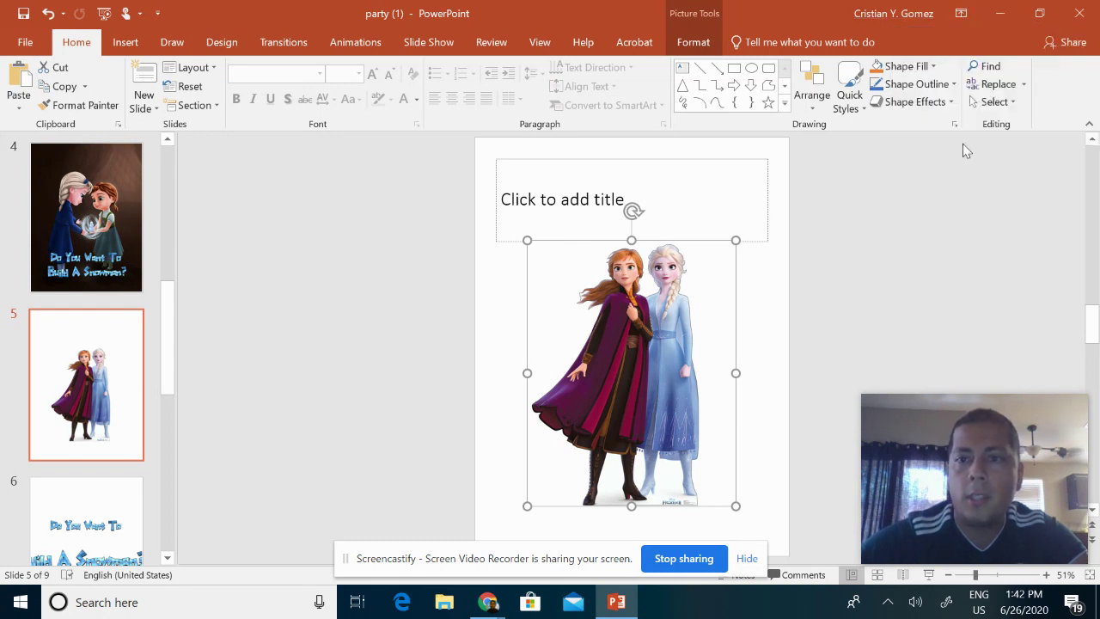
Remove the Anna and Elsa picture's background, marking their heads and boots as areas to keep, and place the cutout below slide 5's title placeholder.
{"action": "double_click", "coordinate": [650, 334]}
{"action": "left_click_drag", "start_coordinate": [650, 333], "coordinate": [464, 322]}
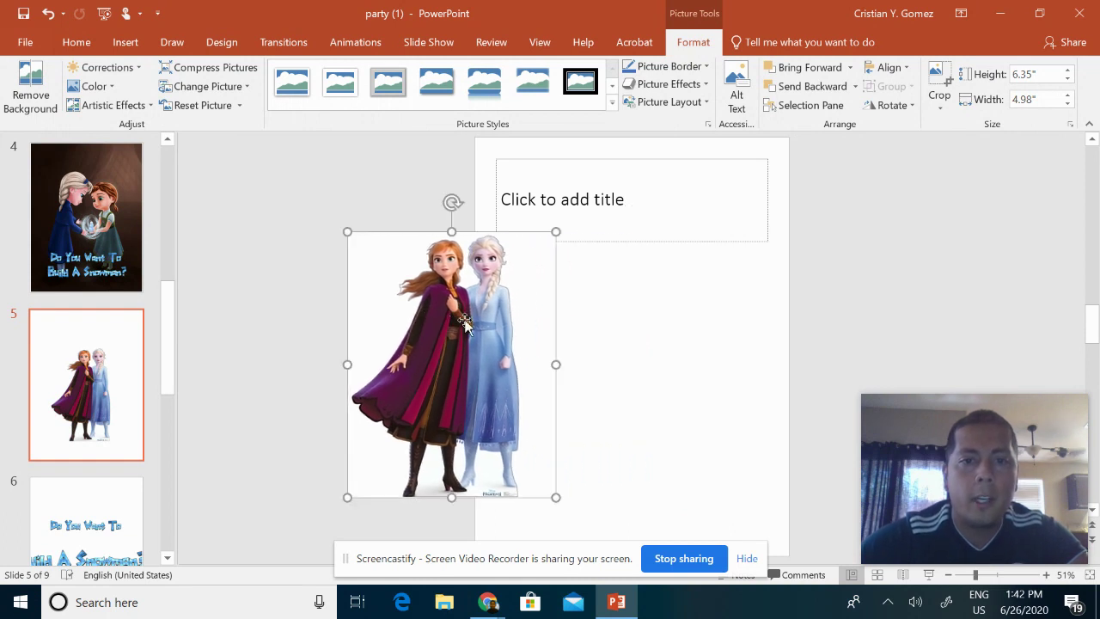
{"action": "left_click", "coordinate": [38, 89]}
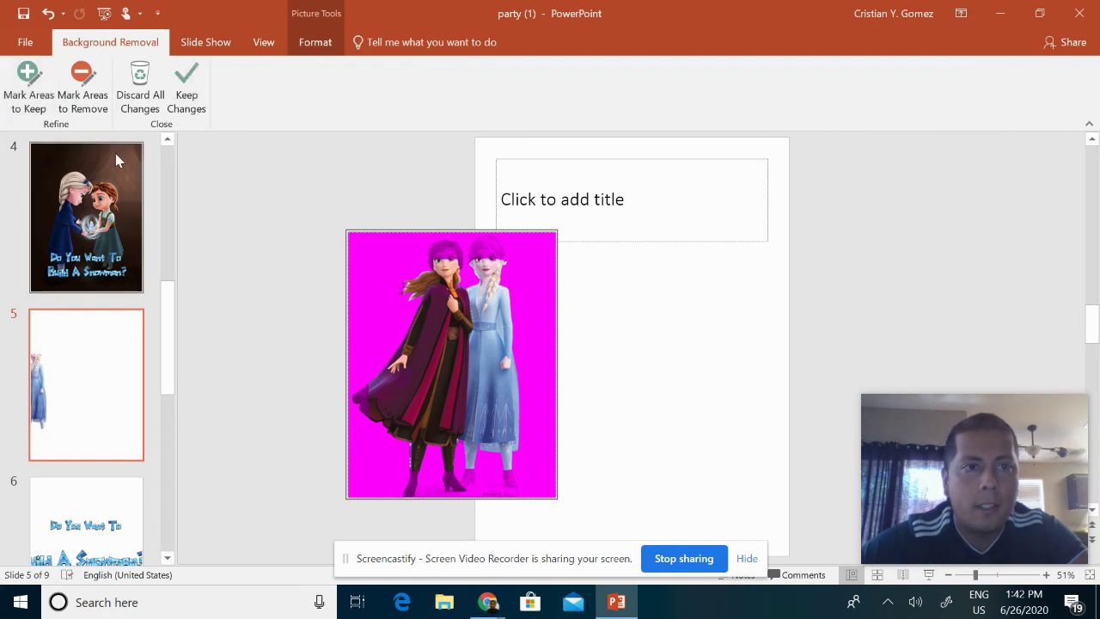
{"action": "left_click", "coordinate": [38, 88]}
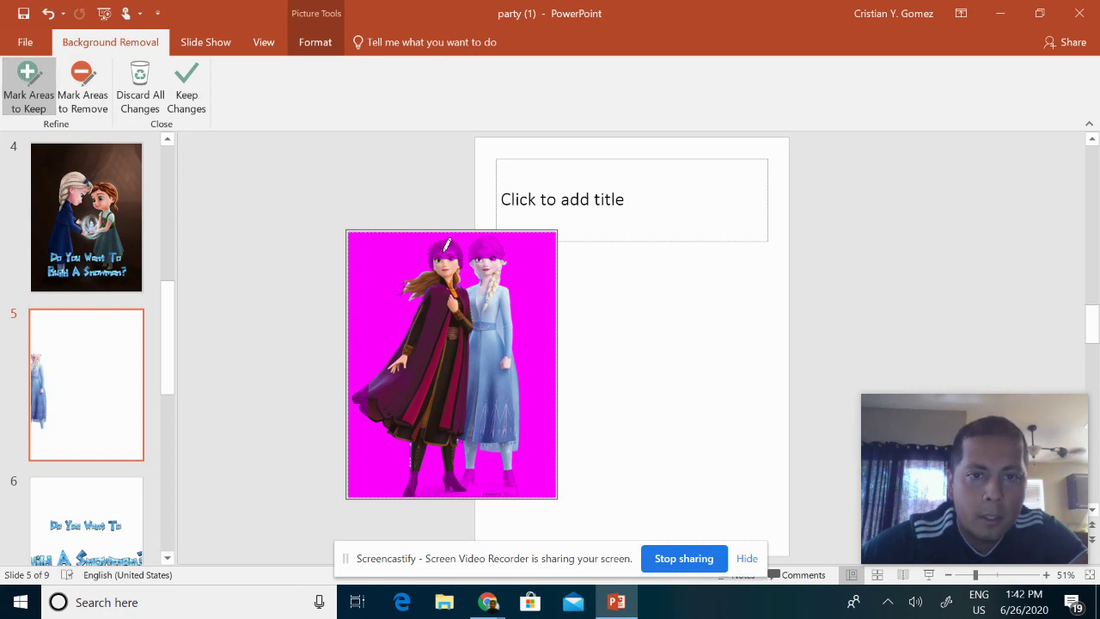
{"action": "left_click_drag", "start_coordinate": [450, 242], "coordinate": [454, 240]}
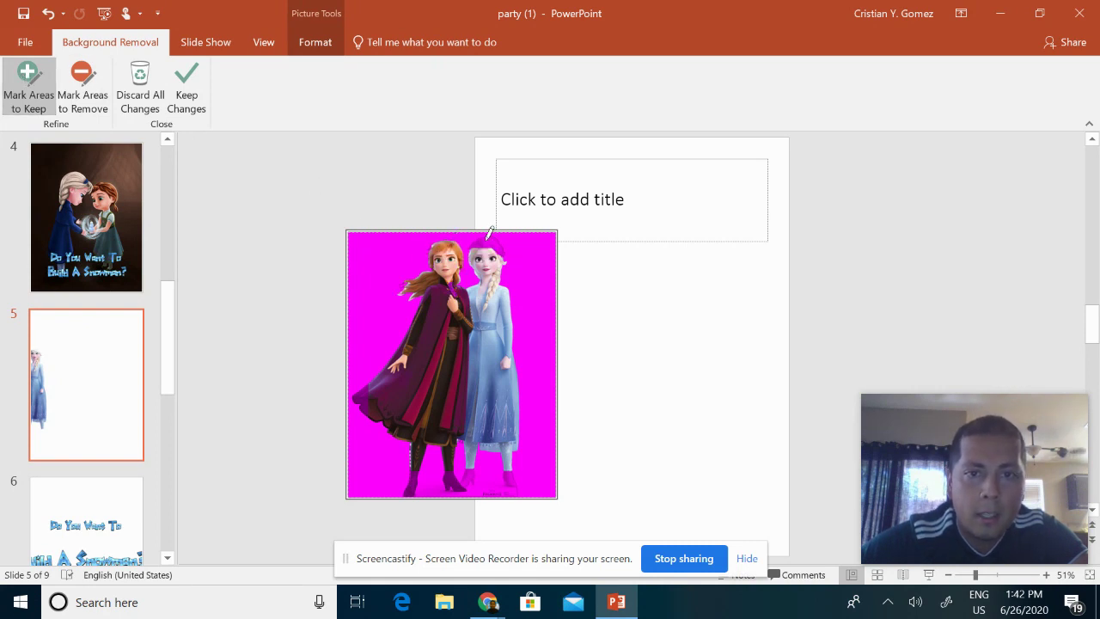
{"action": "left_click", "coordinate": [492, 243]}
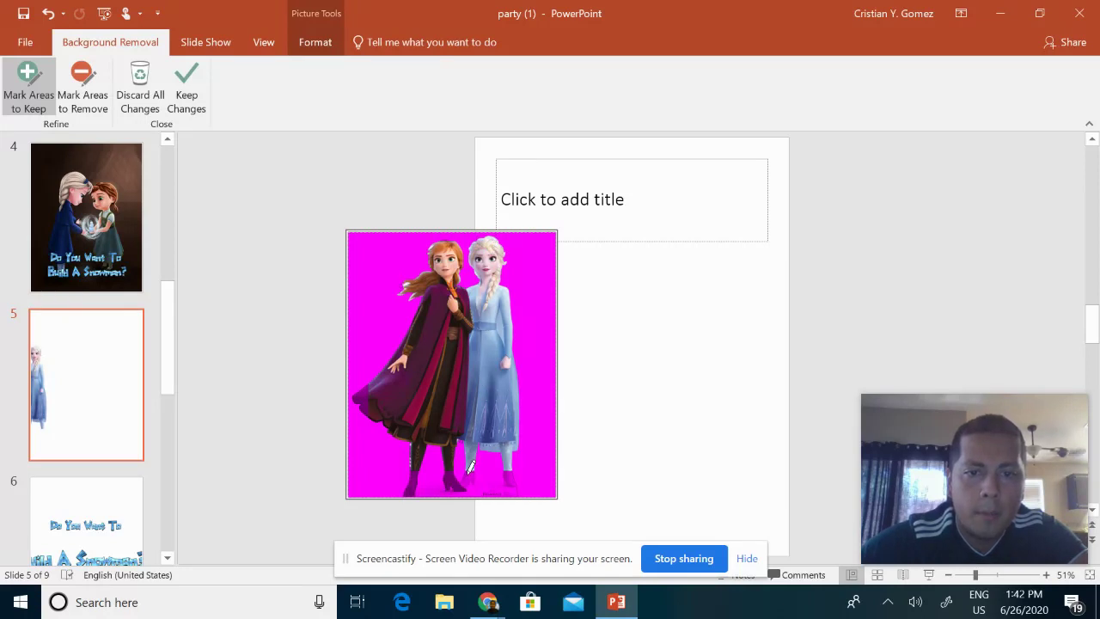
{"action": "left_click_drag", "start_coordinate": [478, 464], "coordinate": [511, 462]}
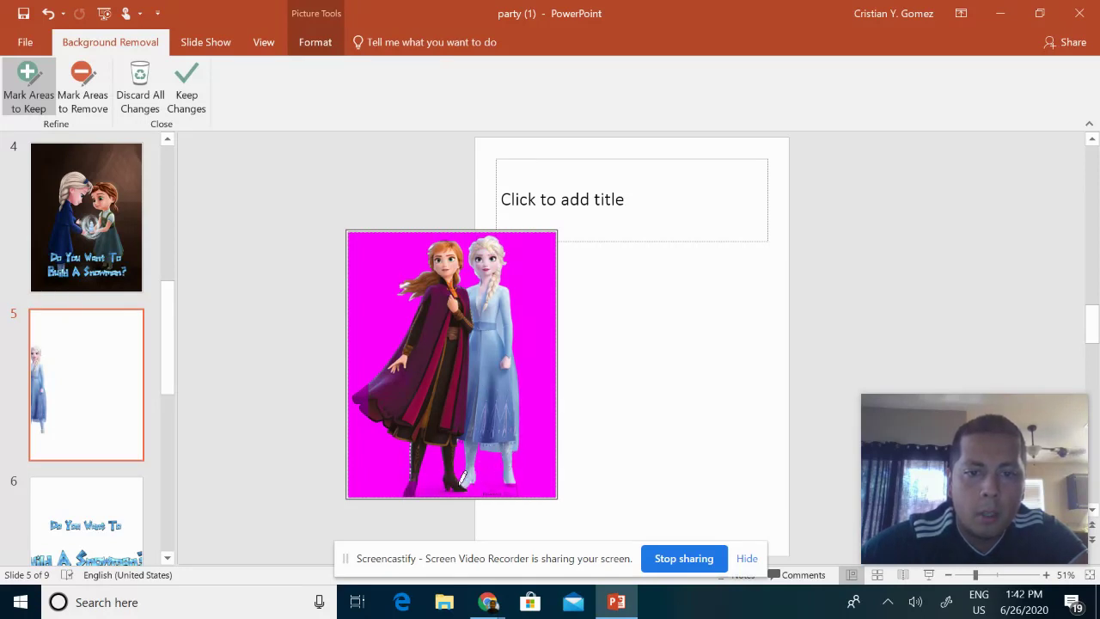
{"action": "left_click", "coordinate": [410, 486]}
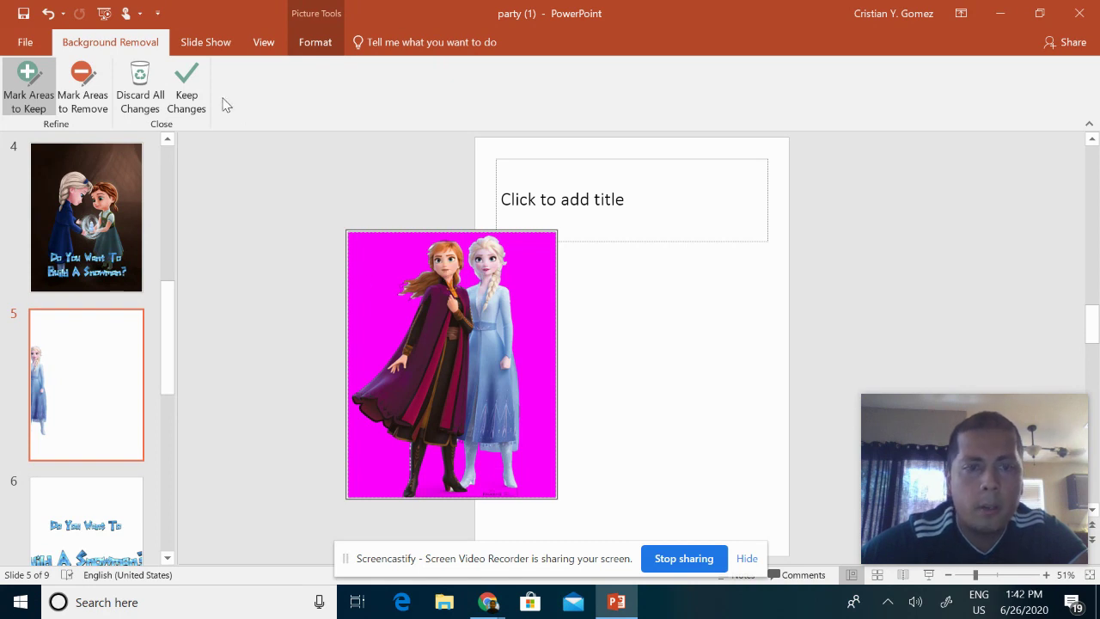
{"action": "left_click", "coordinate": [186, 86]}
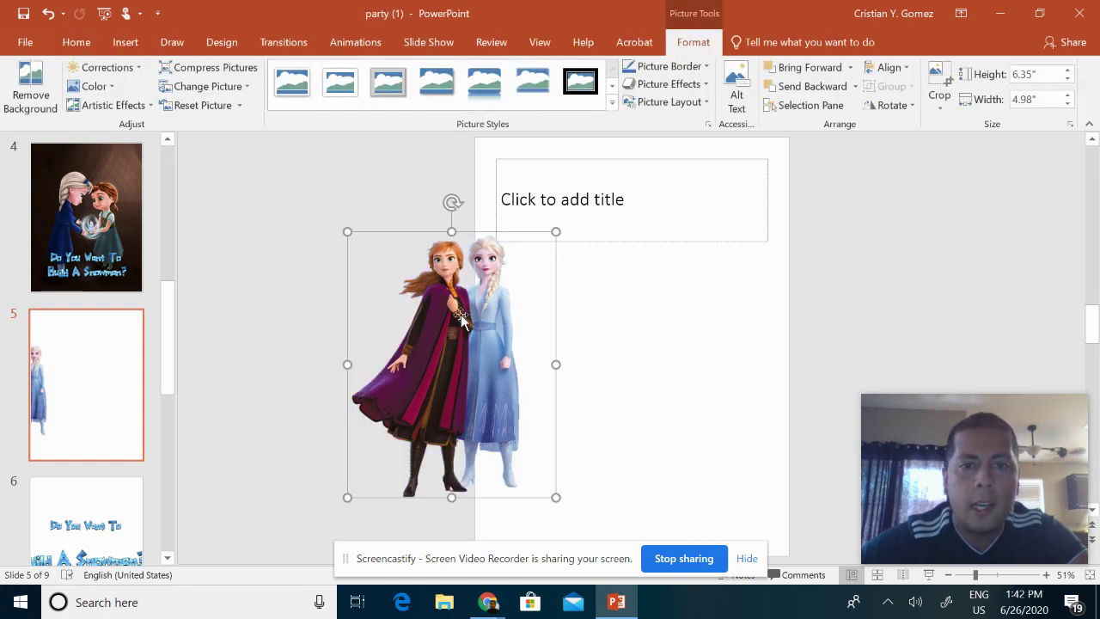
{"action": "left_click_drag", "start_coordinate": [519, 331], "coordinate": [619, 331]}
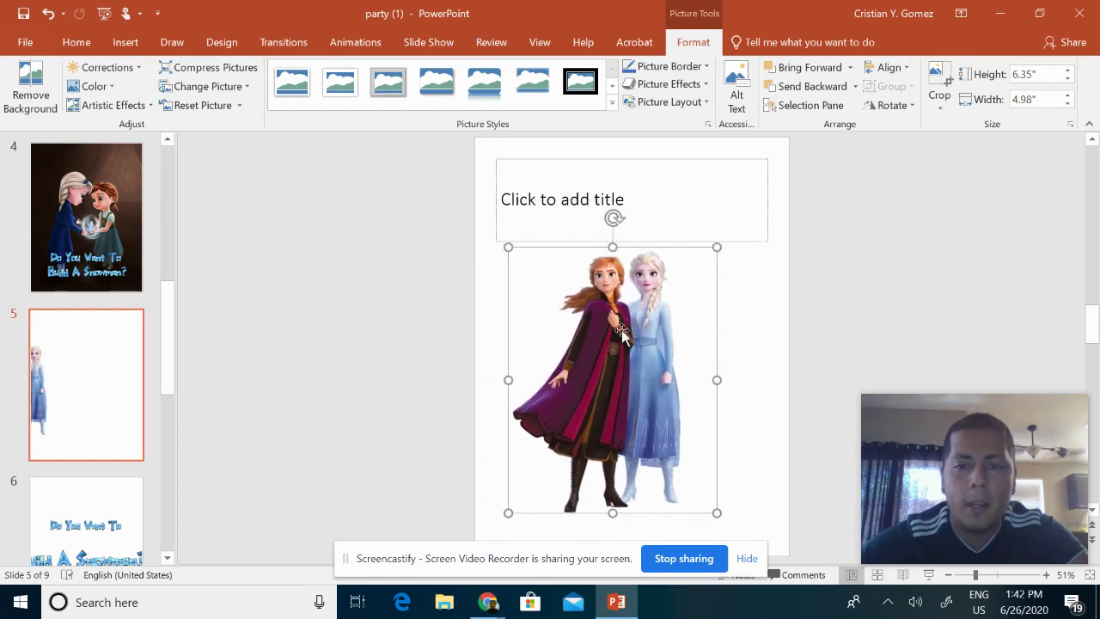
Switch to Chrome and search Google Images for "frozen backgrounds".
{"action": "mouse_move", "coordinate": [499, 599]}
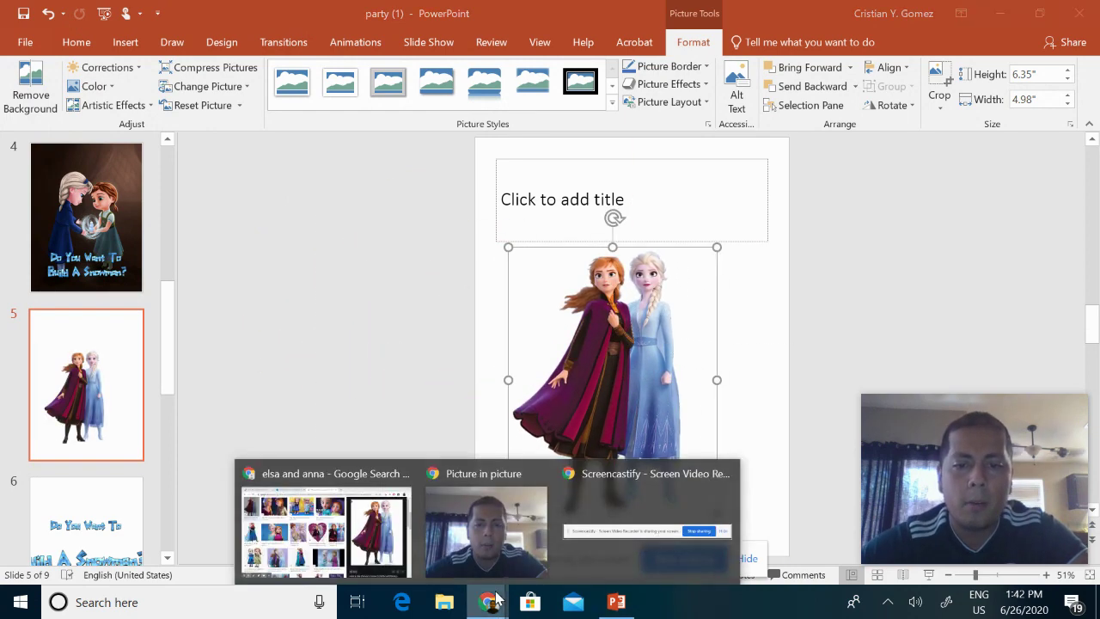
{"action": "left_click", "coordinate": [398, 539]}
{"action": "scroll", "coordinate": [287, 93], "scroll_direction": "up", "scroll_amount": 5}
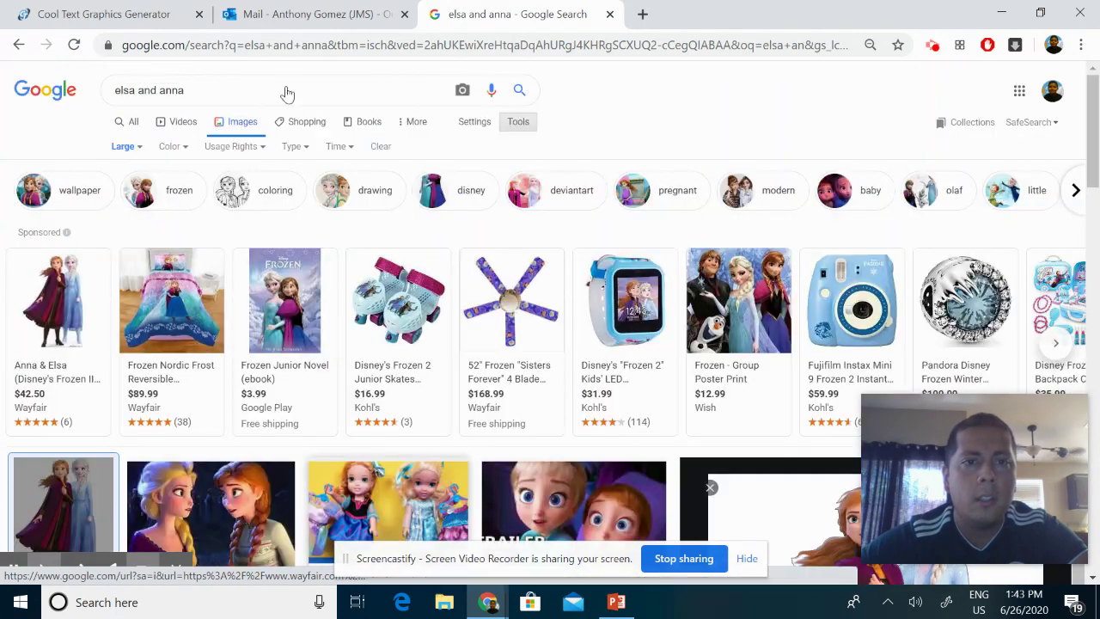
{"action": "triple_click", "coordinate": [228, 86]}
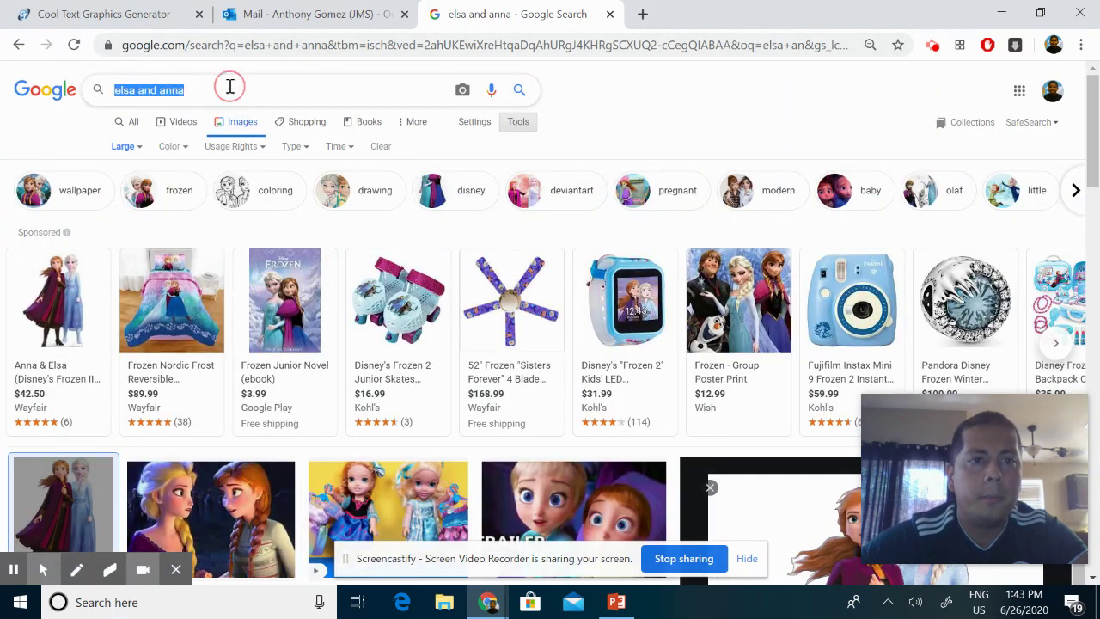
{"action": "type", "text": "froze"}
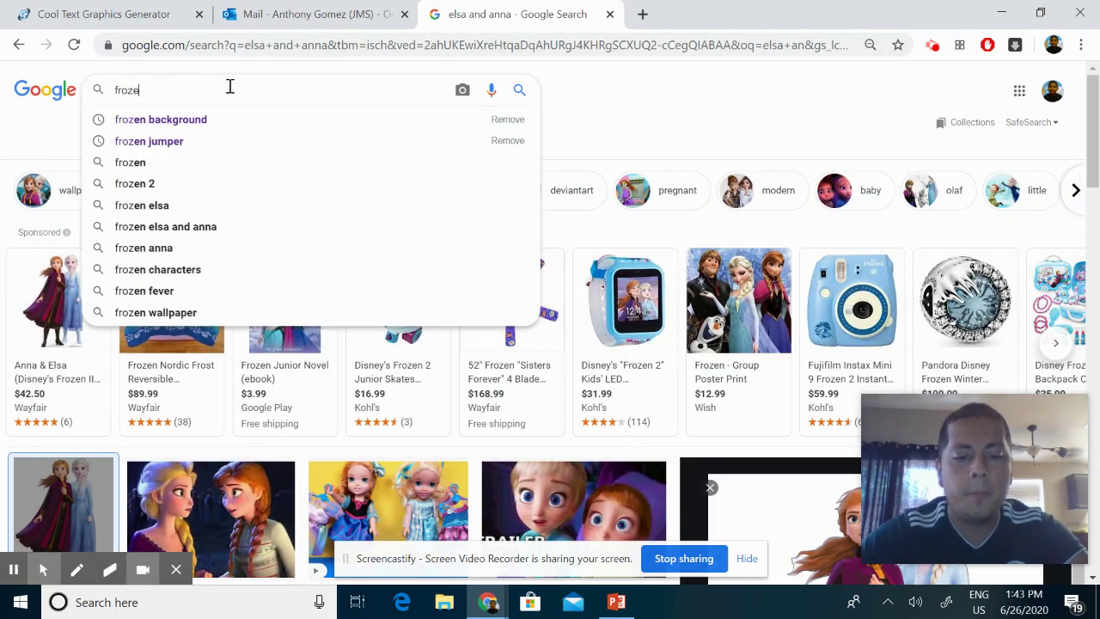
{"action": "type", "text": "n backgr"}
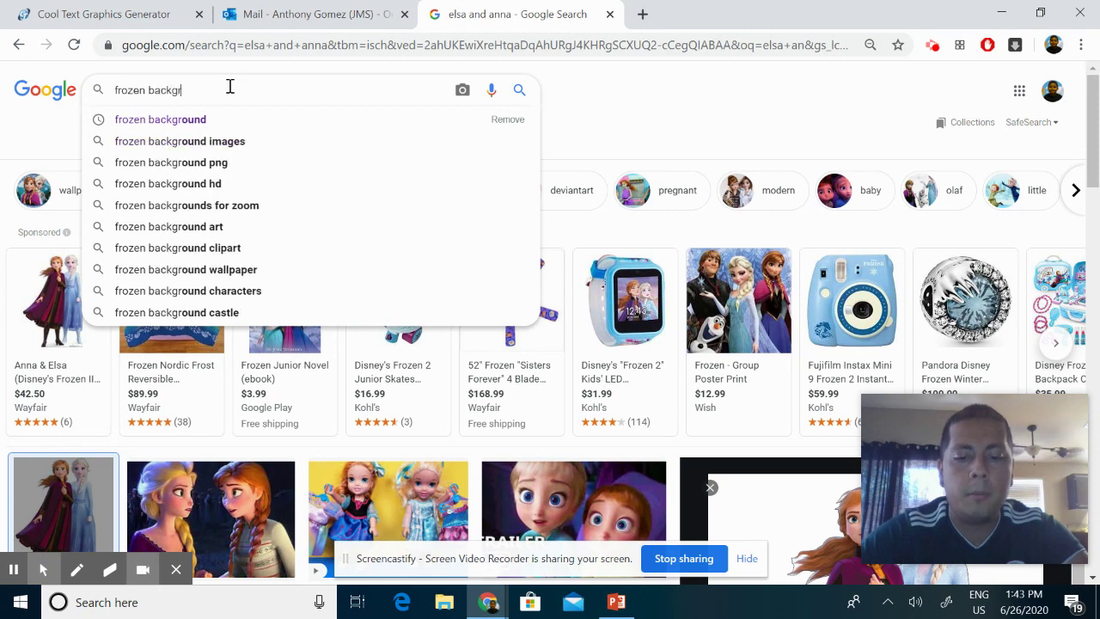
{"action": "type", "text": "ounds"}
{"action": "key", "text": "Return"}
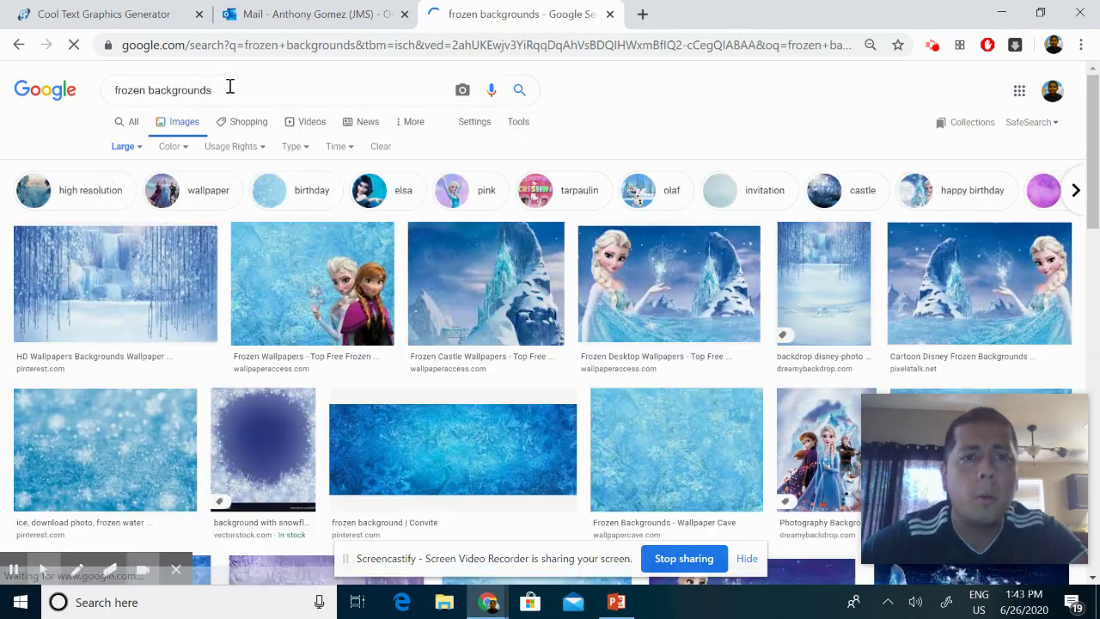
Copy the large preview of the plain light-blue frost background from Wallpaper Cave.
{"action": "scroll", "coordinate": [366, 373], "scroll_direction": "down", "scroll_amount": 2}
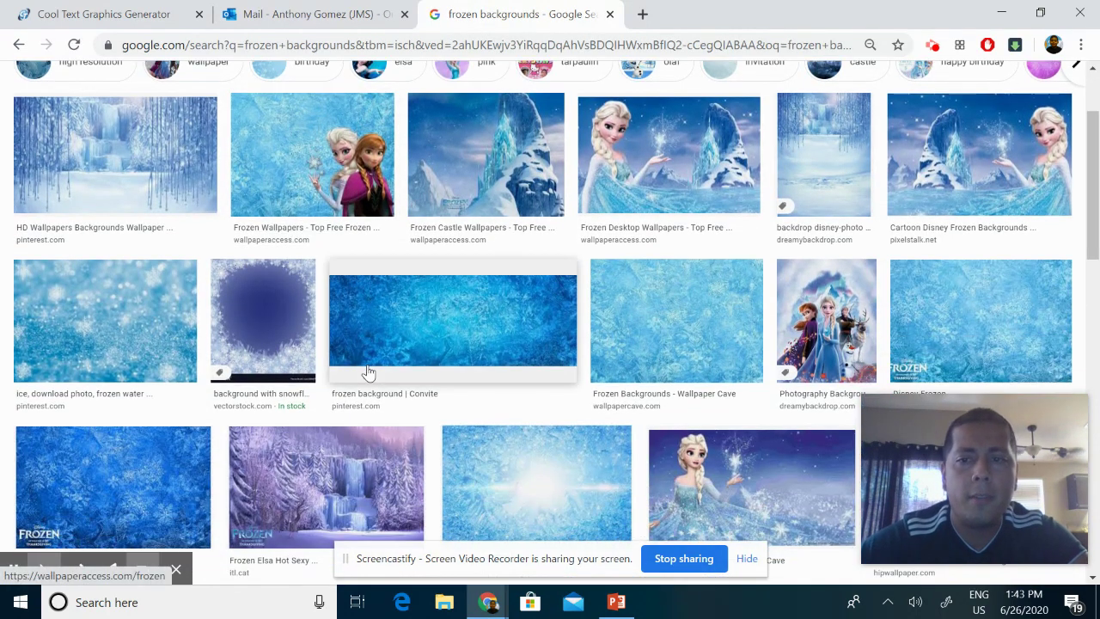
{"action": "left_click", "coordinate": [690, 346]}
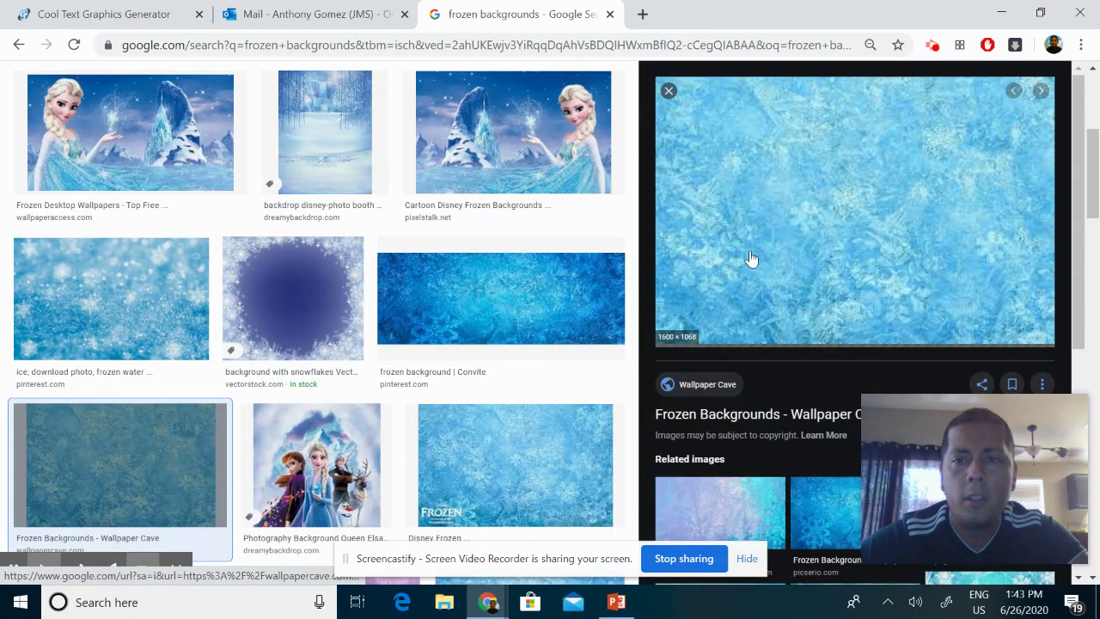
{"action": "right_click", "coordinate": [750, 257]}
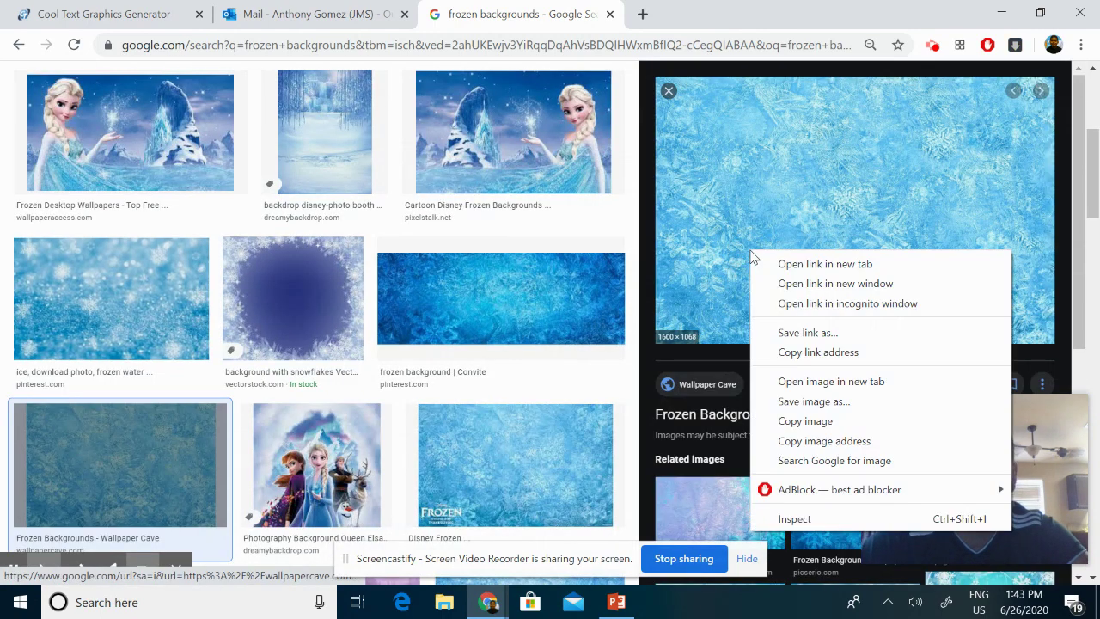
{"action": "left_click", "coordinate": [812, 422]}
Check the image size filter options, then copy the large preview of the Frozen Castle wallpaper from WallpaperAccess.
{"action": "scroll", "coordinate": [481, 249], "scroll_direction": "up", "scroll_amount": 4}
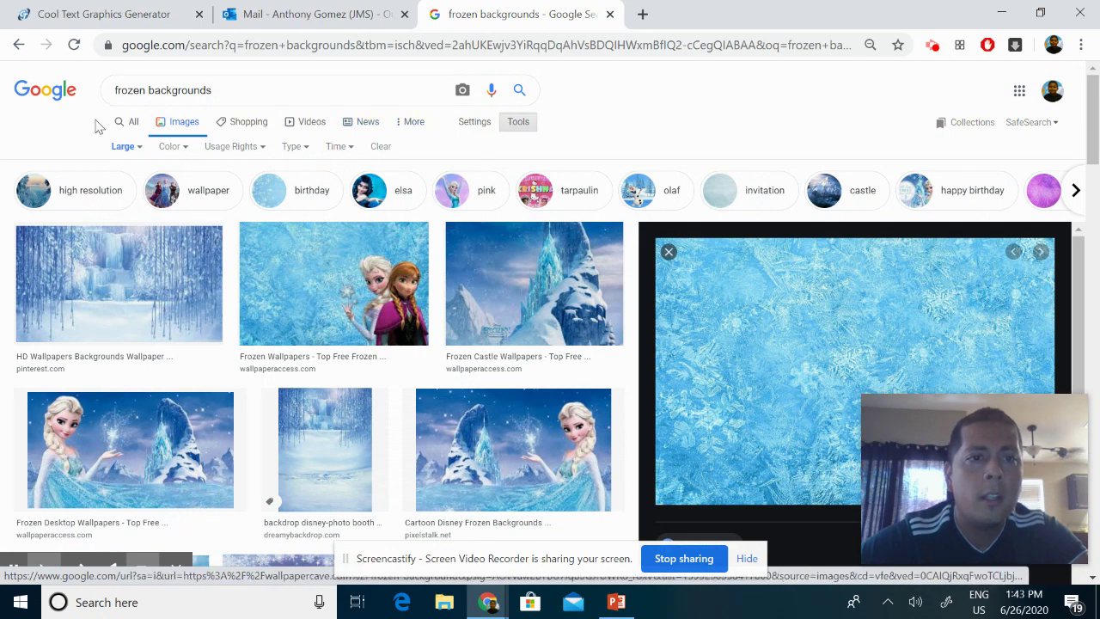
{"action": "left_click", "coordinate": [526, 128]}
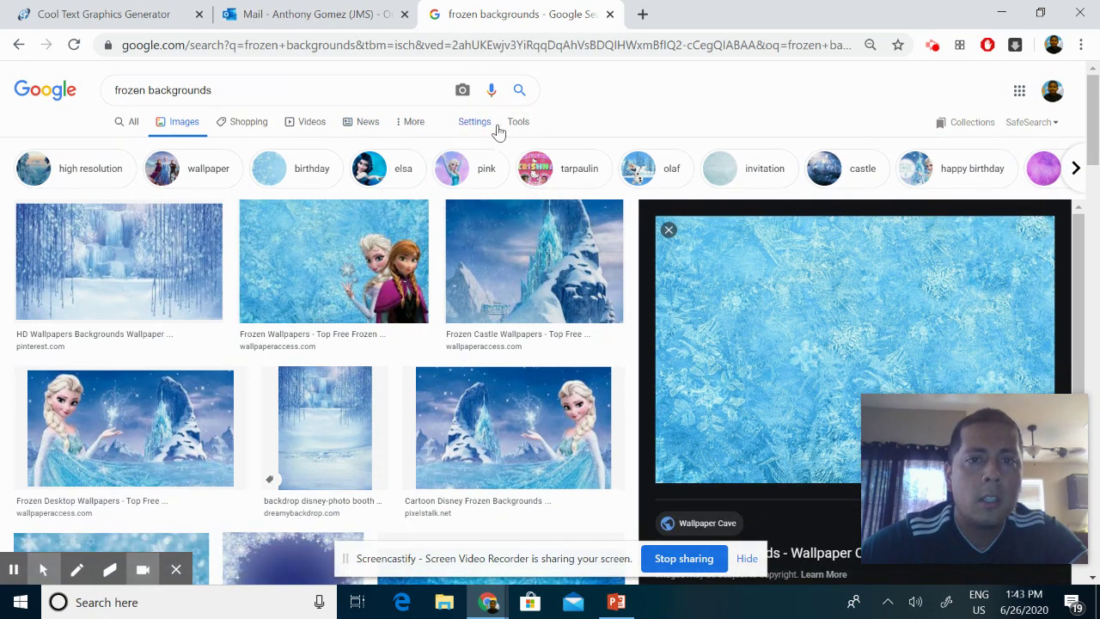
{"action": "left_click", "coordinate": [518, 127]}
{"action": "left_click", "coordinate": [123, 147]}
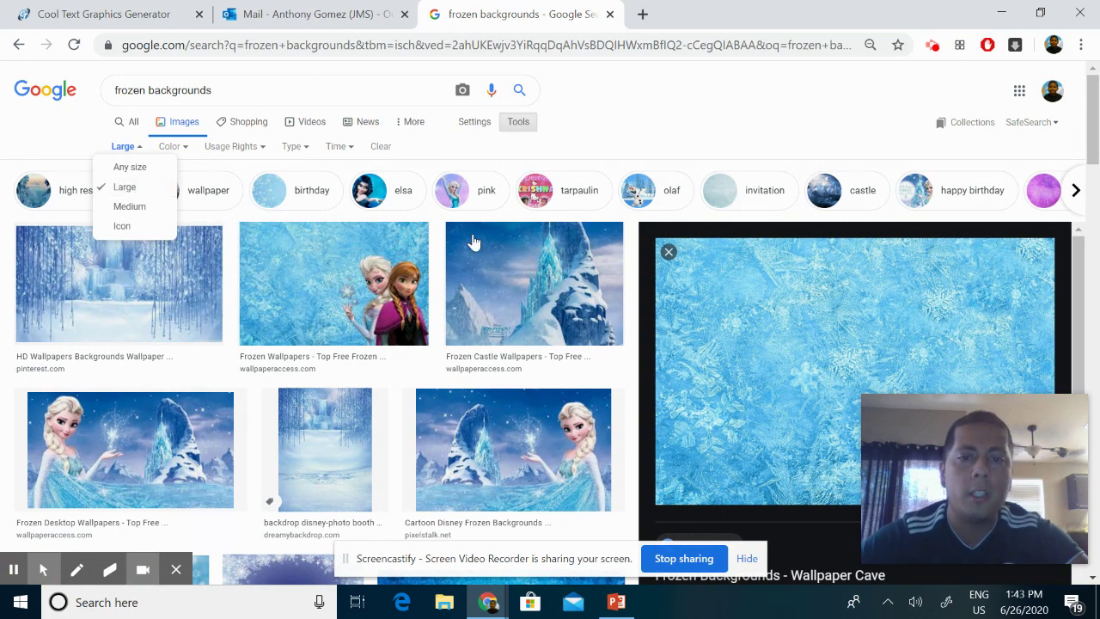
{"action": "left_click", "coordinate": [543, 270]}
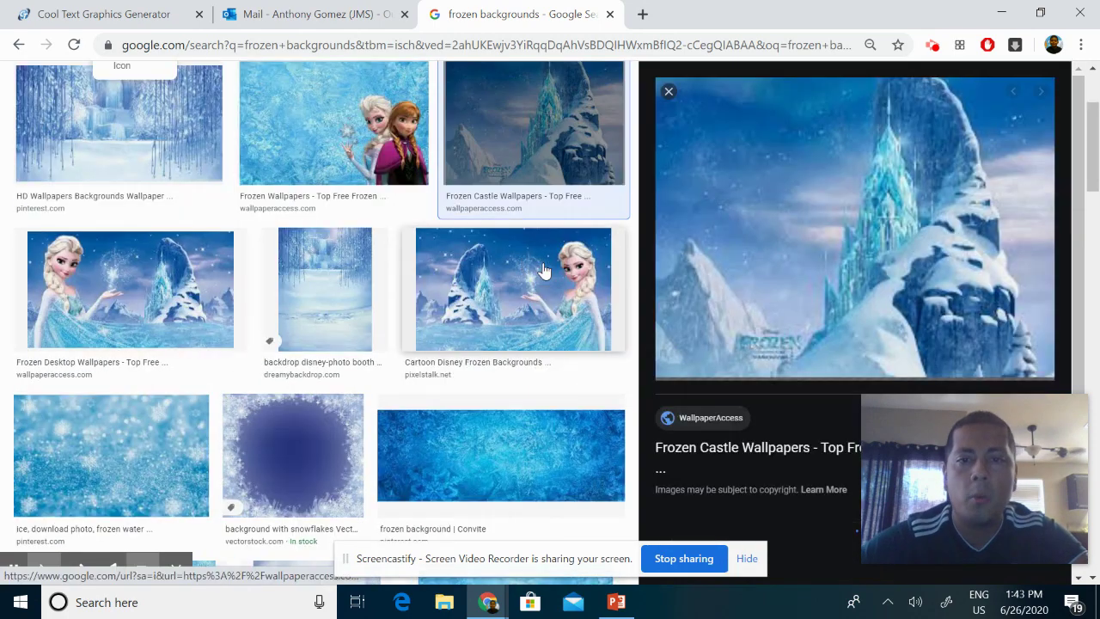
{"action": "right_click", "coordinate": [840, 201]}
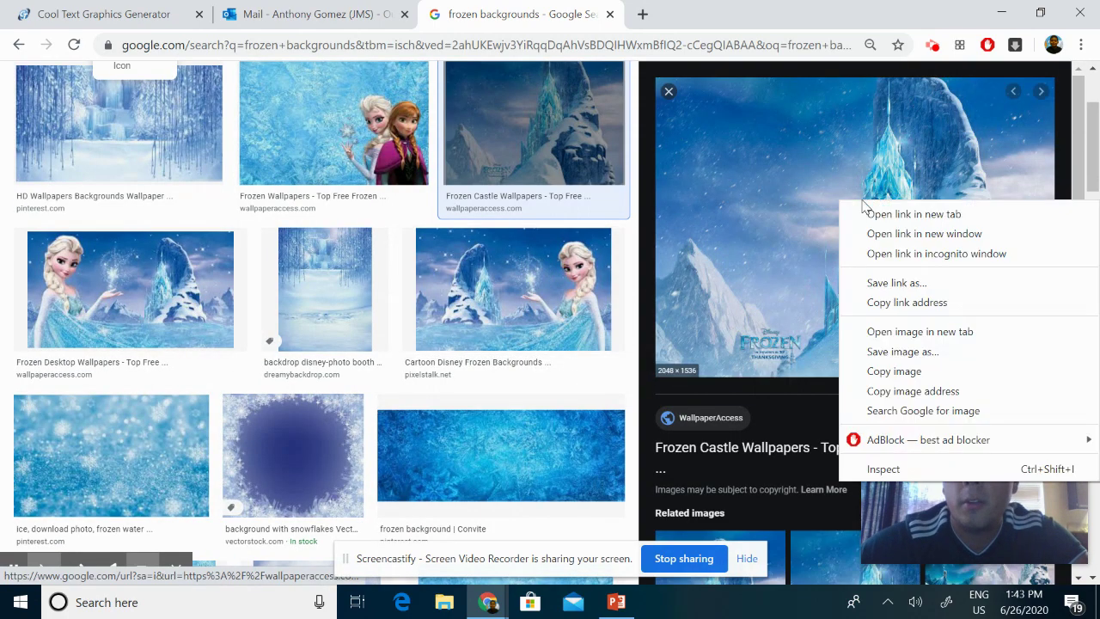
{"action": "left_click", "coordinate": [918, 378]}
In PowerPoint, paste the castle wallpaper as a picture on slide 5 and enlarge it to about 10.38" by 13.83" to cover the slide.
{"action": "left_click", "coordinate": [616, 602]}
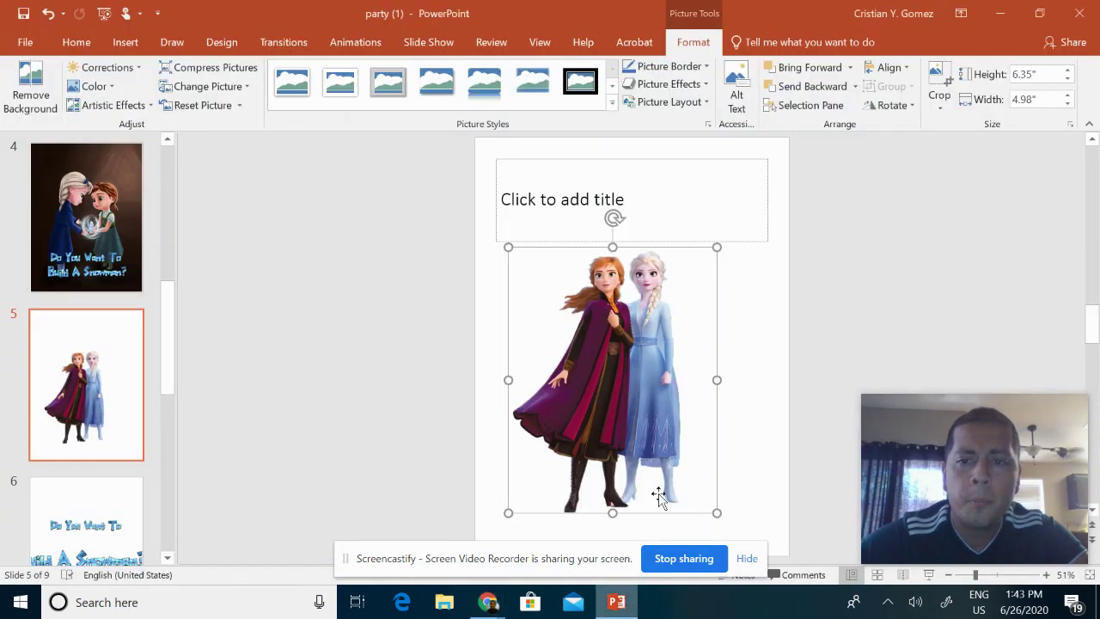
{"action": "right_click", "coordinate": [556, 277]}
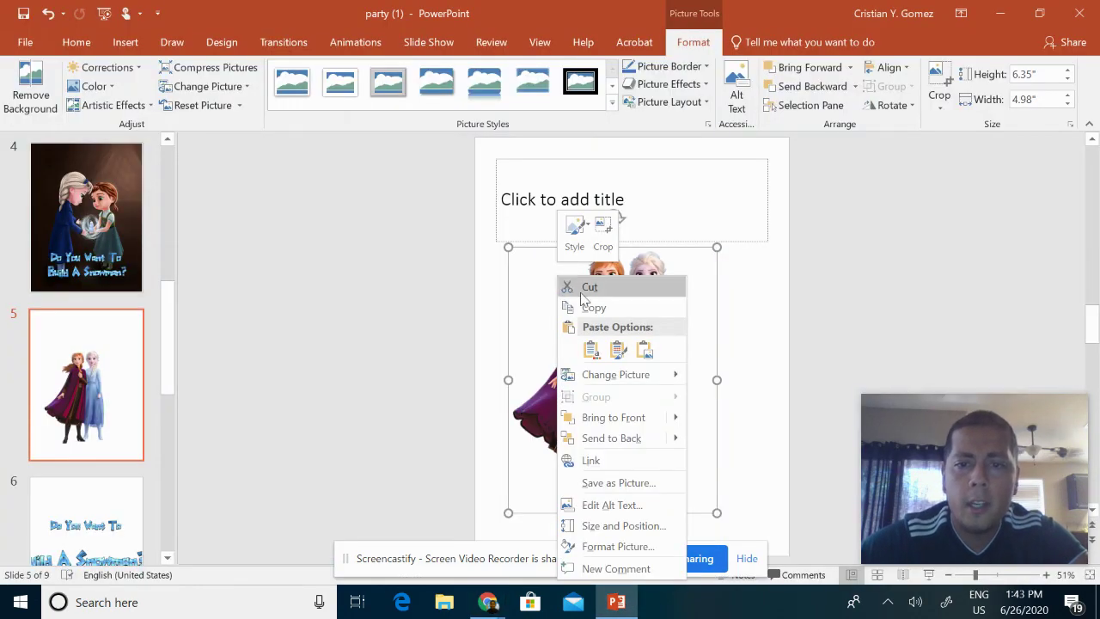
{"action": "left_click", "coordinate": [645, 351]}
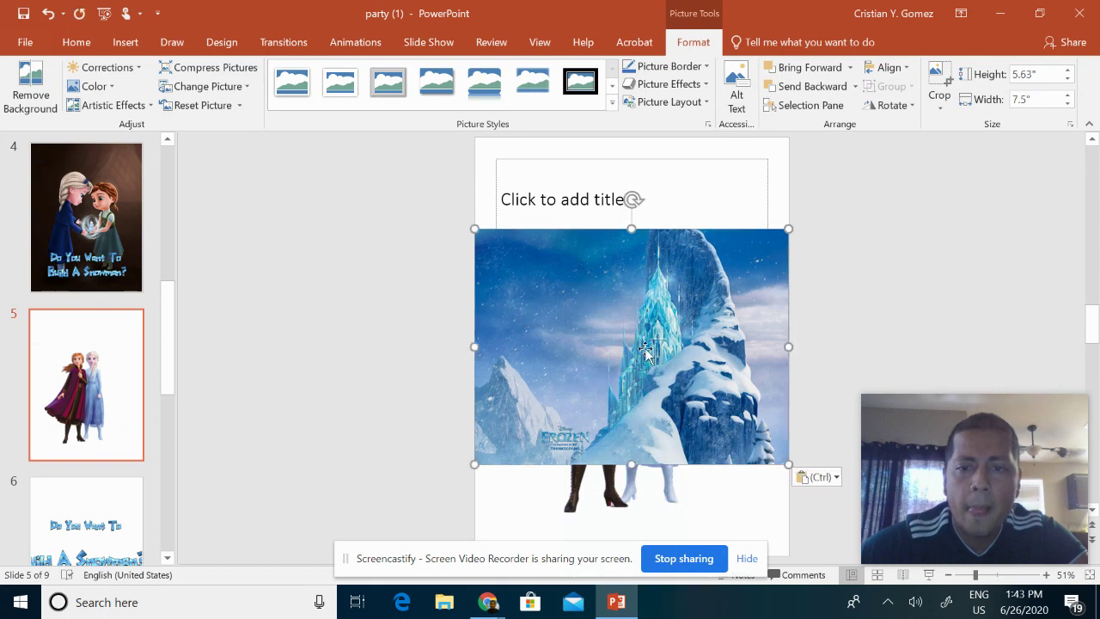
{"action": "left_click_drag", "start_coordinate": [649, 350], "coordinate": [590, 237]}
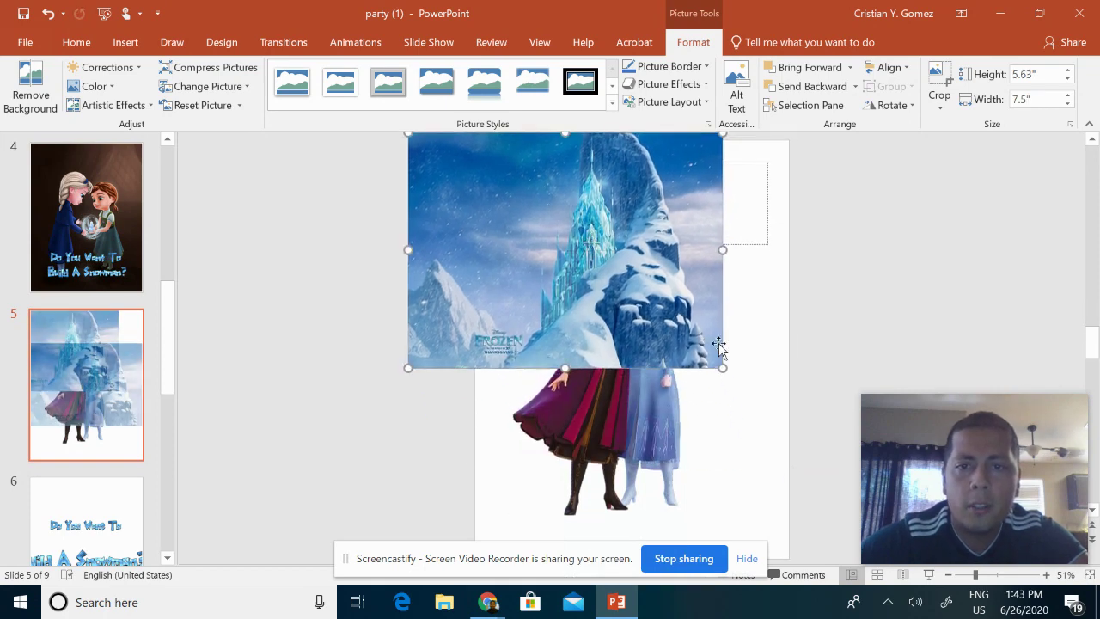
{"action": "left_click_drag", "start_coordinate": [721, 363], "coordinate": [821, 568]}
{"action": "left_click_drag", "start_coordinate": [802, 434], "coordinate": [677, 388]}
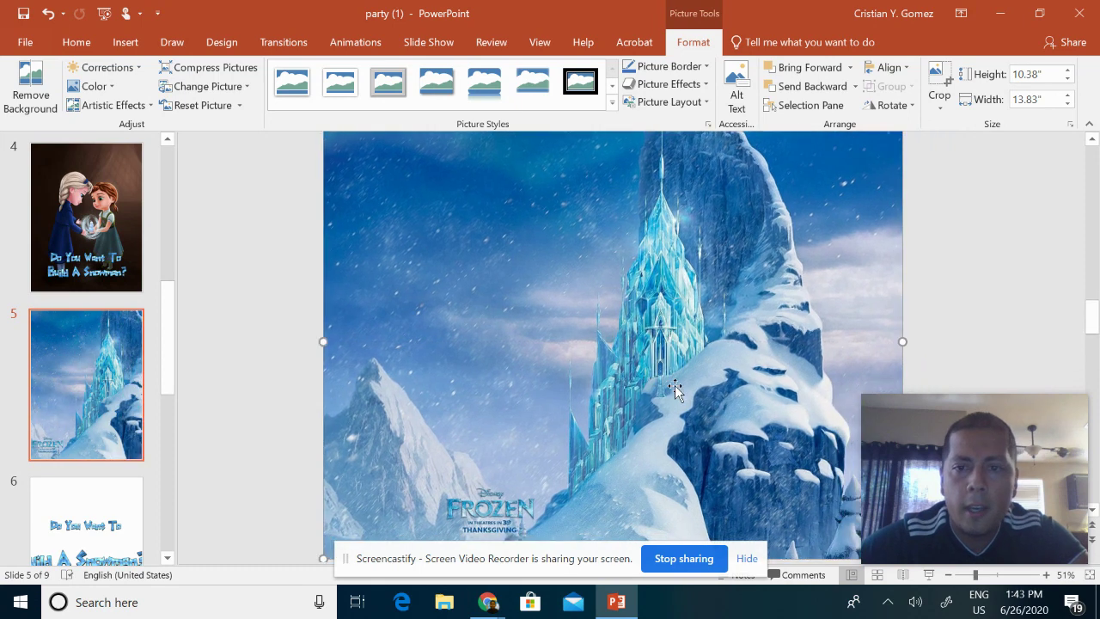
Send the castle picture to the back and shift it and the Anna and Elsa cutout so the castle stands behind them.
{"action": "right_click", "coordinate": [678, 332]}
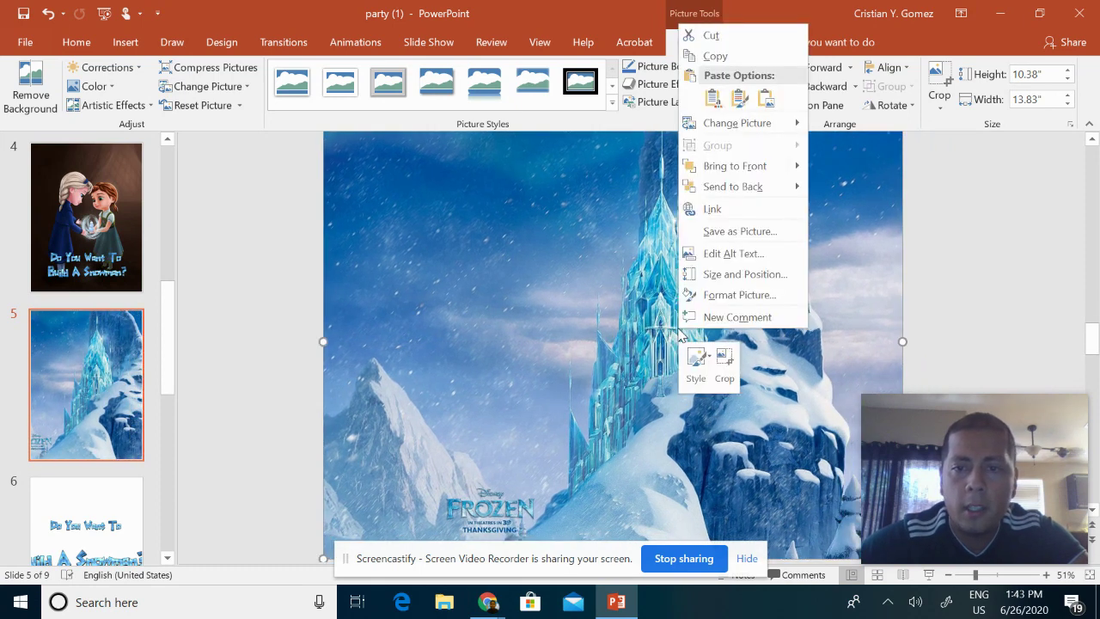
{"action": "left_click", "coordinate": [760, 187]}
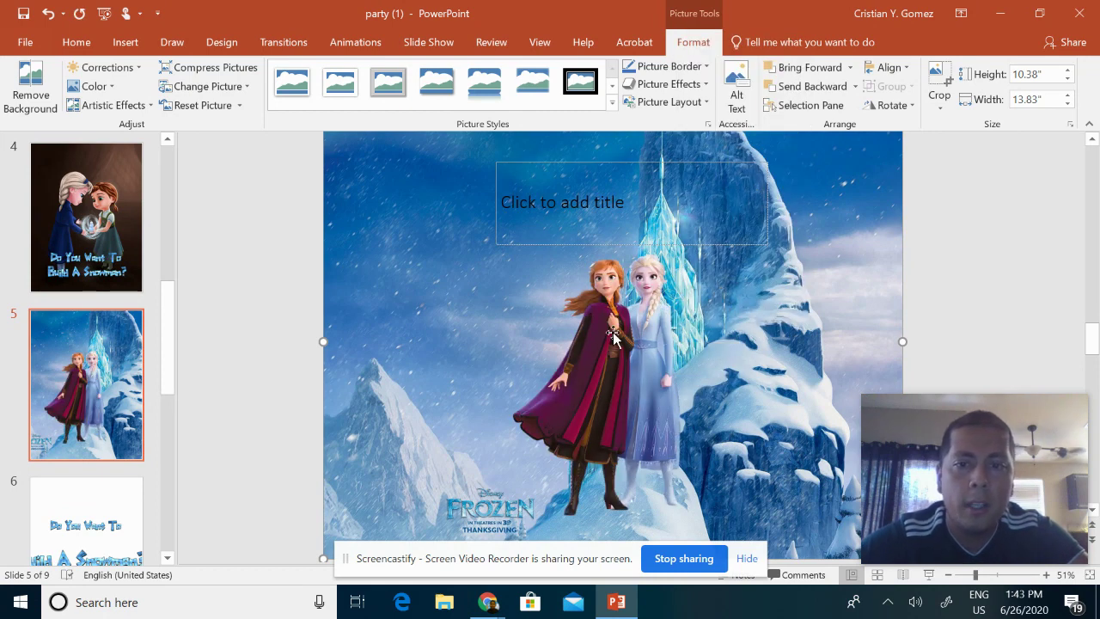
{"action": "left_click_drag", "start_coordinate": [614, 331], "coordinate": [634, 340]}
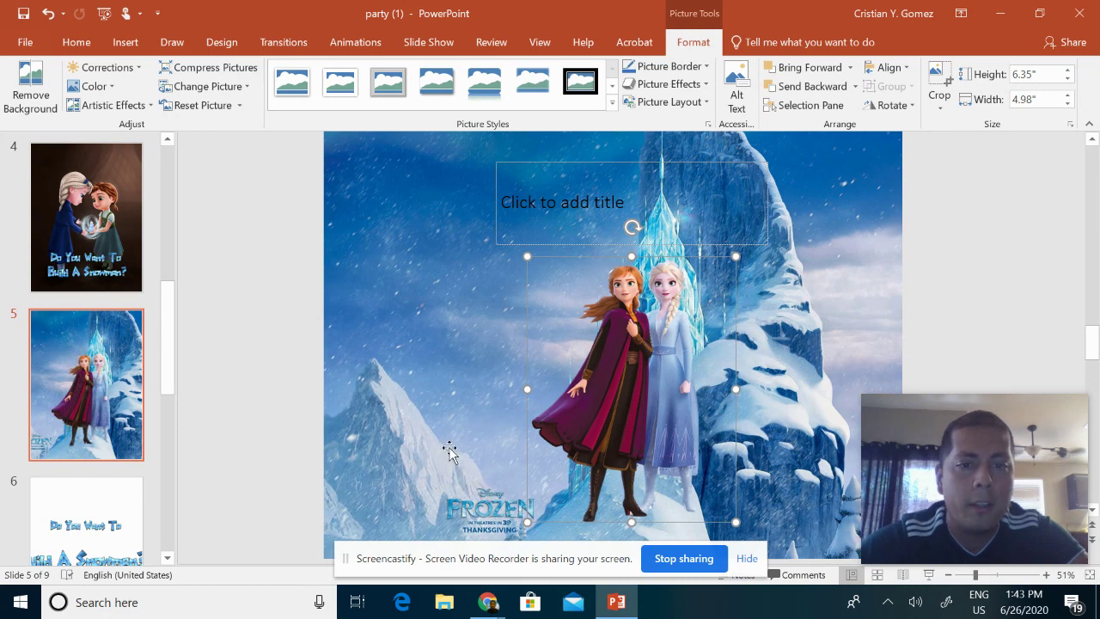
{"action": "left_click_drag", "start_coordinate": [447, 422], "coordinate": [400, 415]}
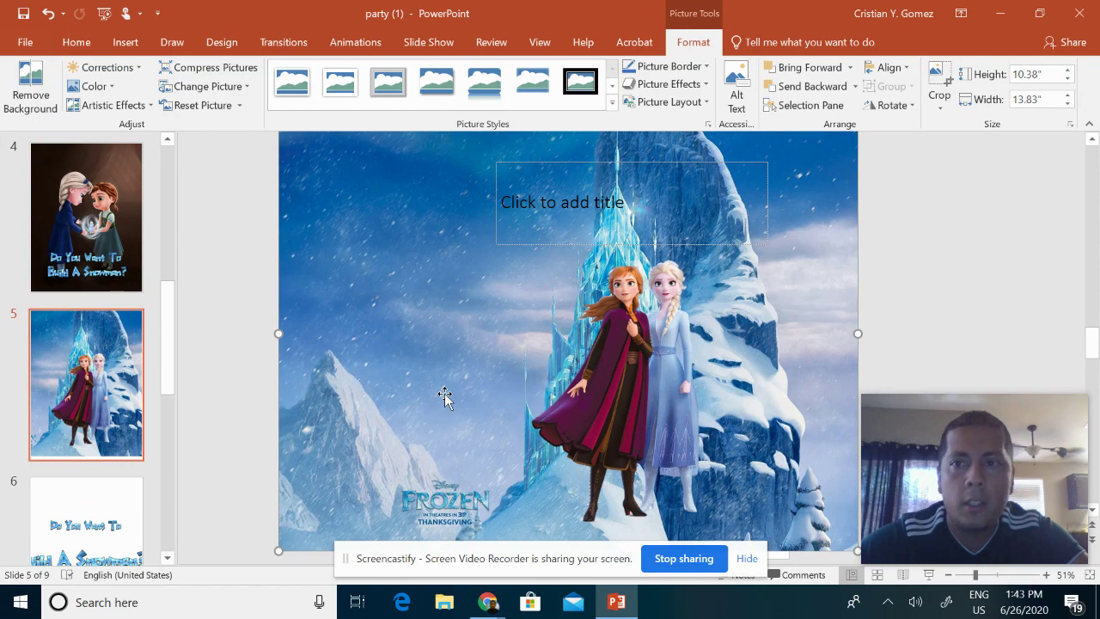
Crop the castle picture's left side to about 8.74" wide, recenter it over the slide, and move the Anna and Elsa cutout upward.
{"action": "left_click", "coordinate": [937, 77]}
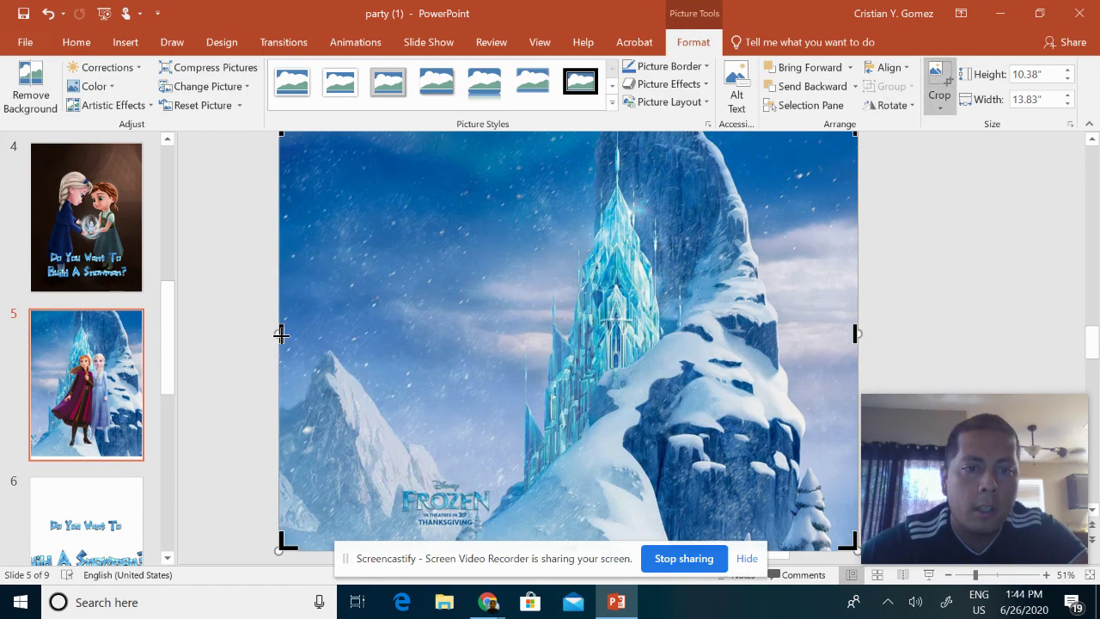
{"action": "left_click_drag", "start_coordinate": [281, 333], "coordinate": [493, 402]}
{"action": "left_click", "coordinate": [246, 334]}
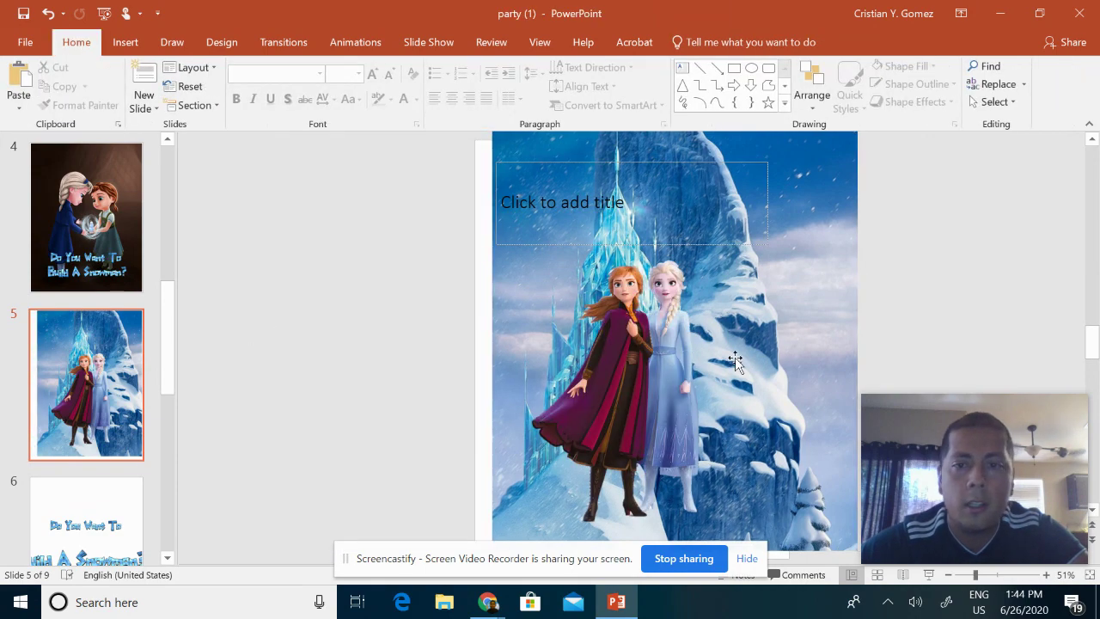
{"action": "mouse_move", "coordinate": [788, 371]}
{"action": "left_mouse_down"}
{"action": "mouse_move", "coordinate": [762, 370]}
{"action": "mouse_move", "coordinate": [793, 365]}
{"action": "left_mouse_up"}
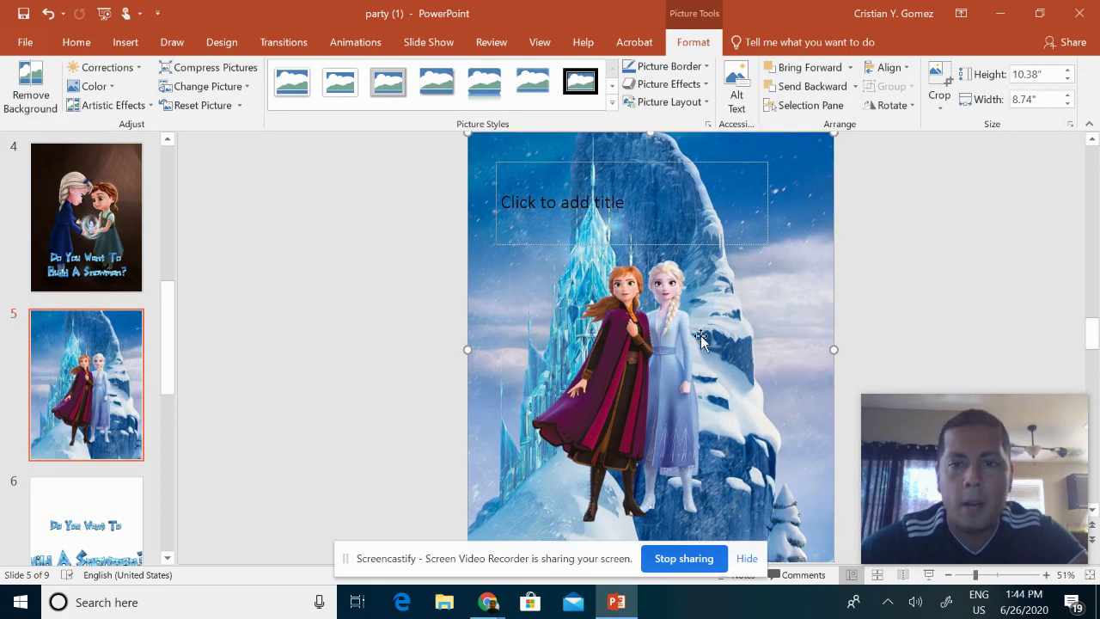
{"action": "left_click_drag", "start_coordinate": [650, 344], "coordinate": [640, 320]}
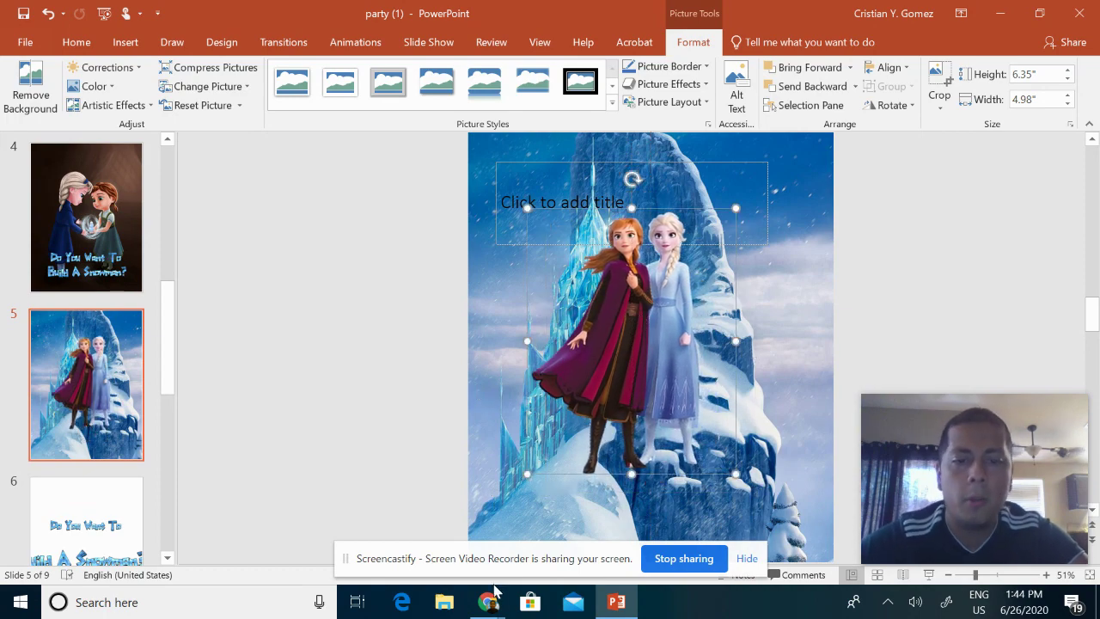
Switch to the Cool Text site in Chrome, browse the text styles, and open the Ice Cube text generator.
{"action": "mouse_move", "coordinate": [490, 600]}
{"action": "left_click", "coordinate": [327, 520]}
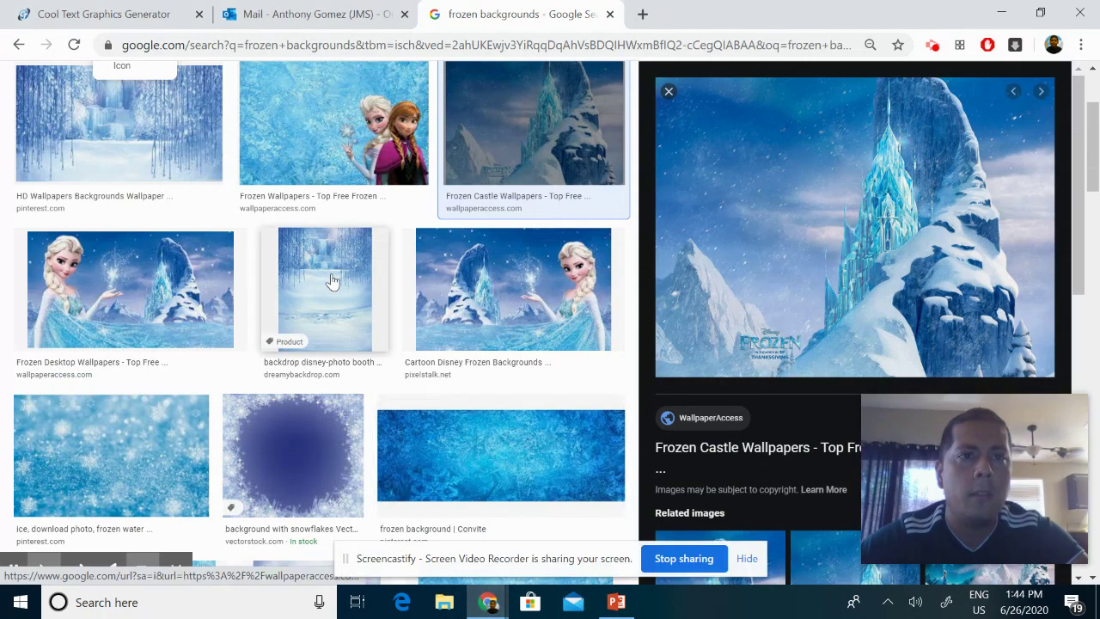
{"action": "left_click", "coordinate": [133, 7]}
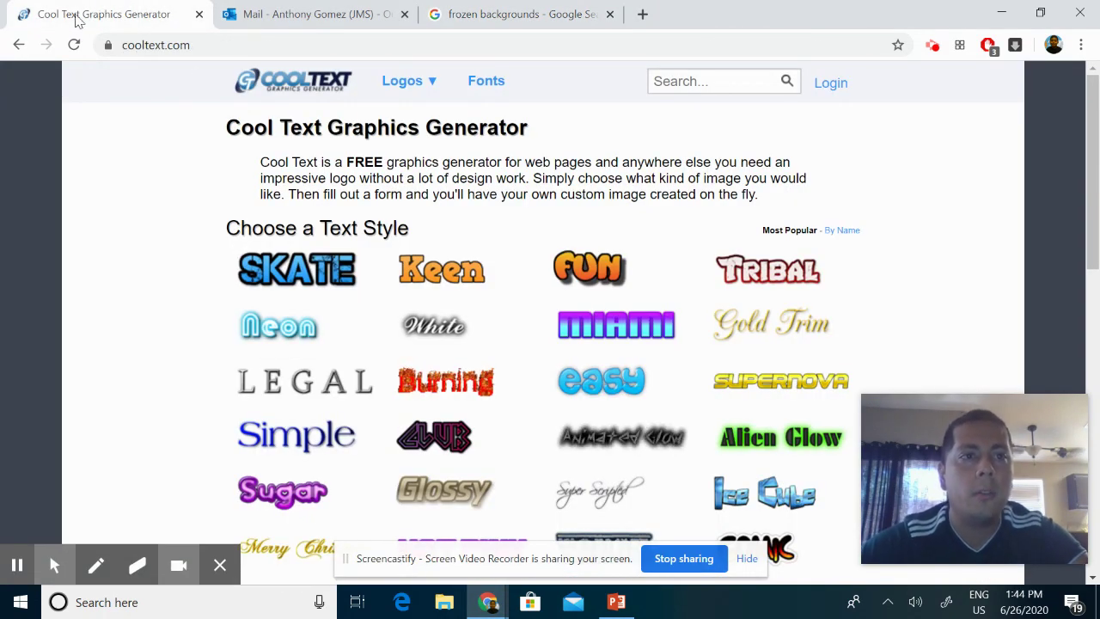
{"action": "mouse_move", "coordinate": [585, 378]}
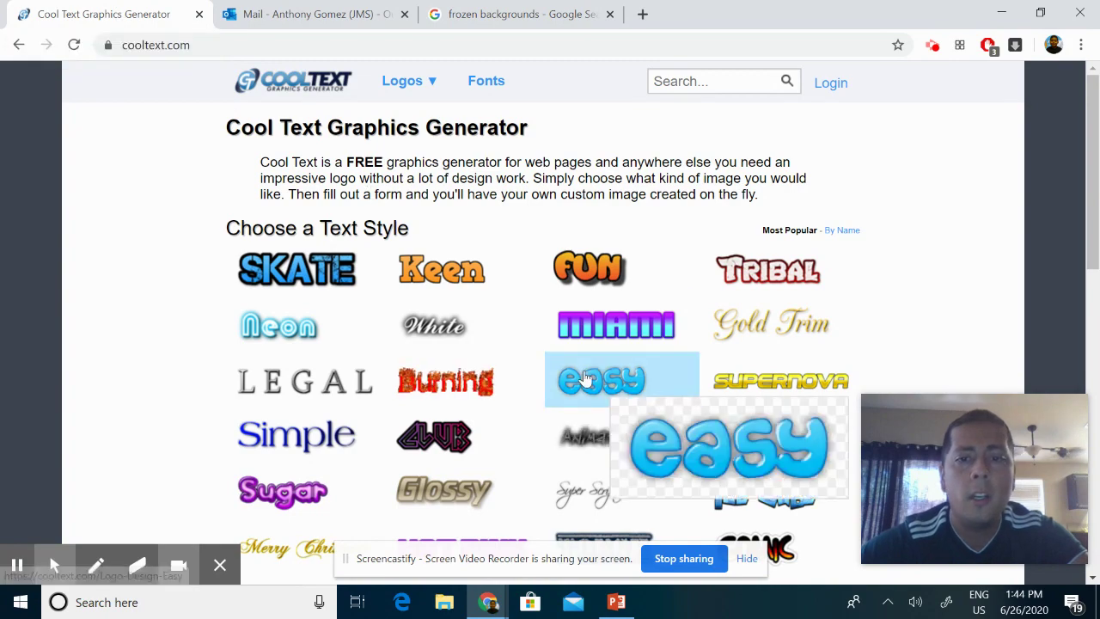
{"action": "scroll", "coordinate": [639, 394], "scroll_direction": "down", "scroll_amount": 3}
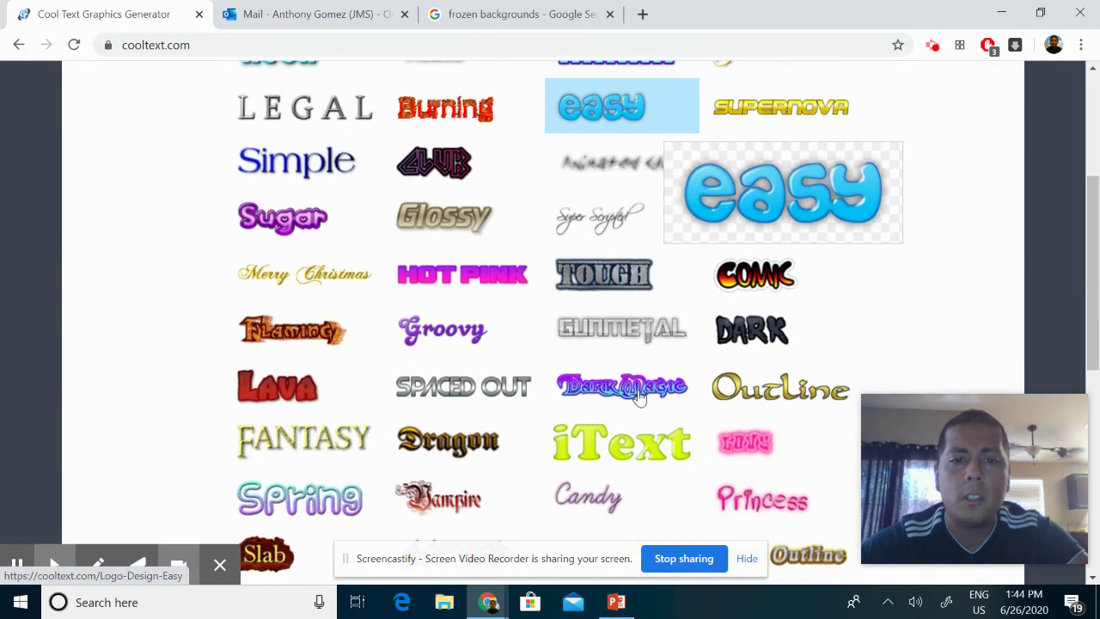
{"action": "scroll", "coordinate": [639, 393], "scroll_direction": "down", "scroll_amount": 5}
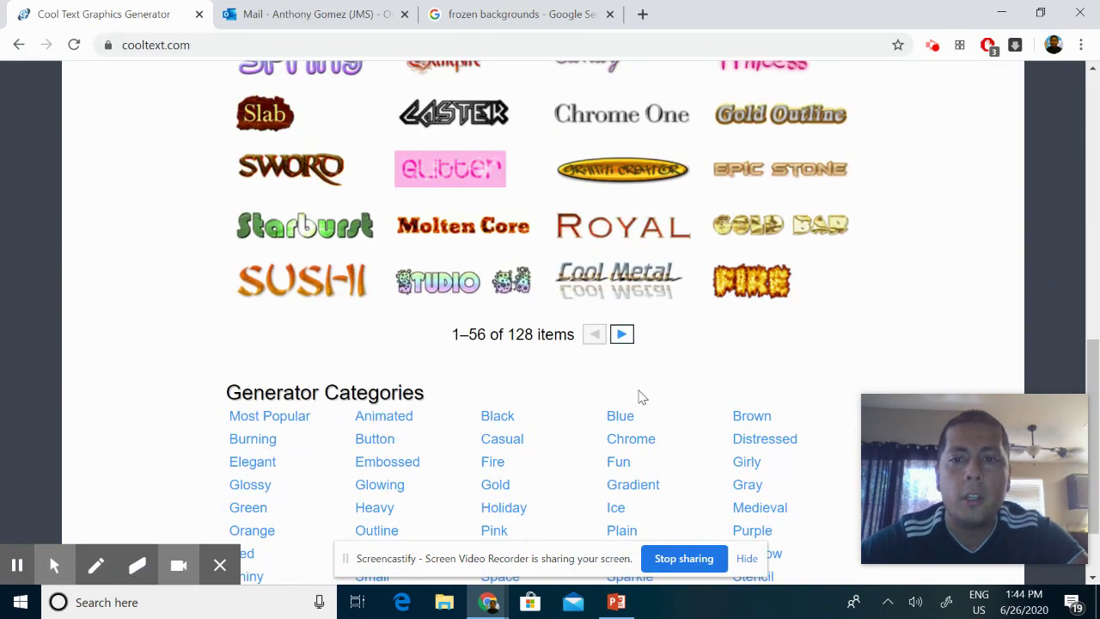
{"action": "scroll", "coordinate": [639, 397], "scroll_direction": "up", "scroll_amount": 8}
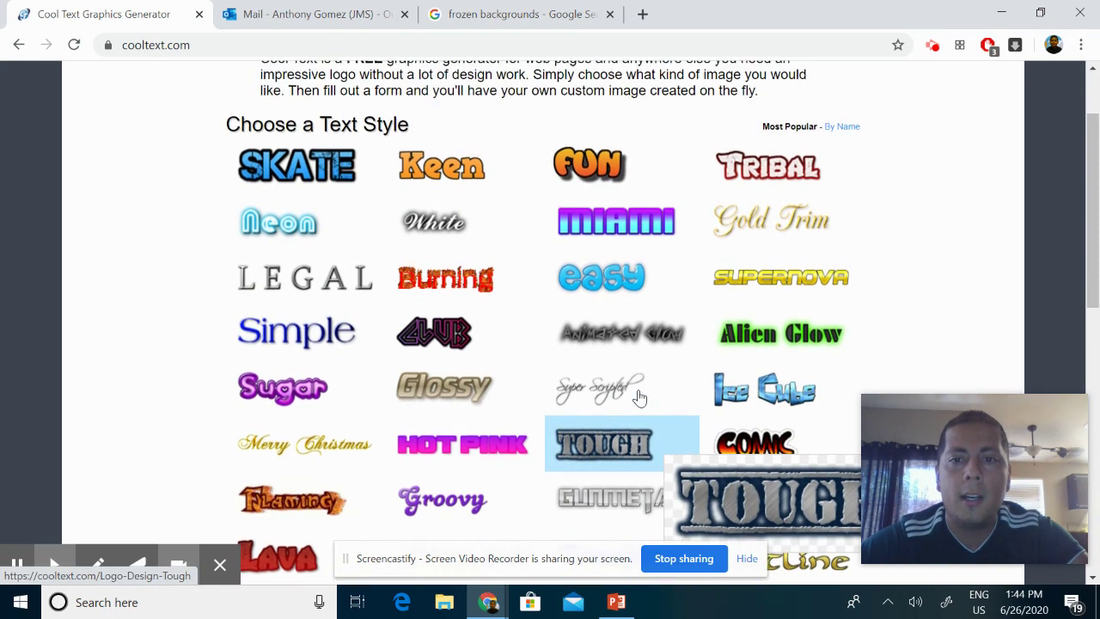
{"action": "left_click", "coordinate": [757, 411]}
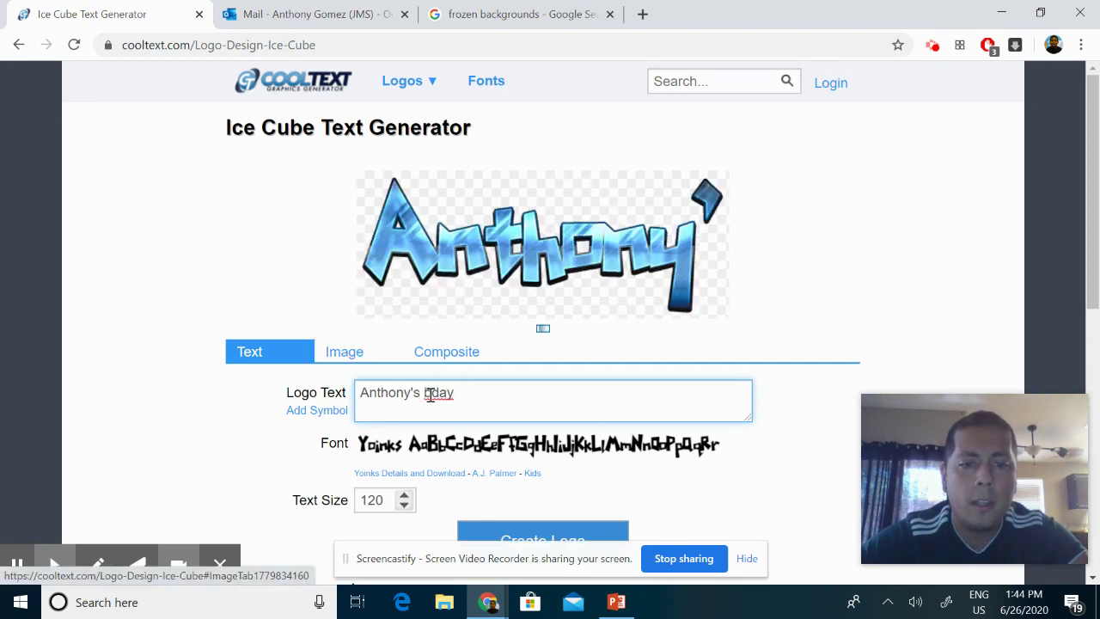
Generate an Ice Cube logo with the birthday person's name in possessive form plus "bday", and copy the resulting image.
{"action": "scroll", "coordinate": [533, 403], "scroll_direction": "down", "scroll_amount": 1}
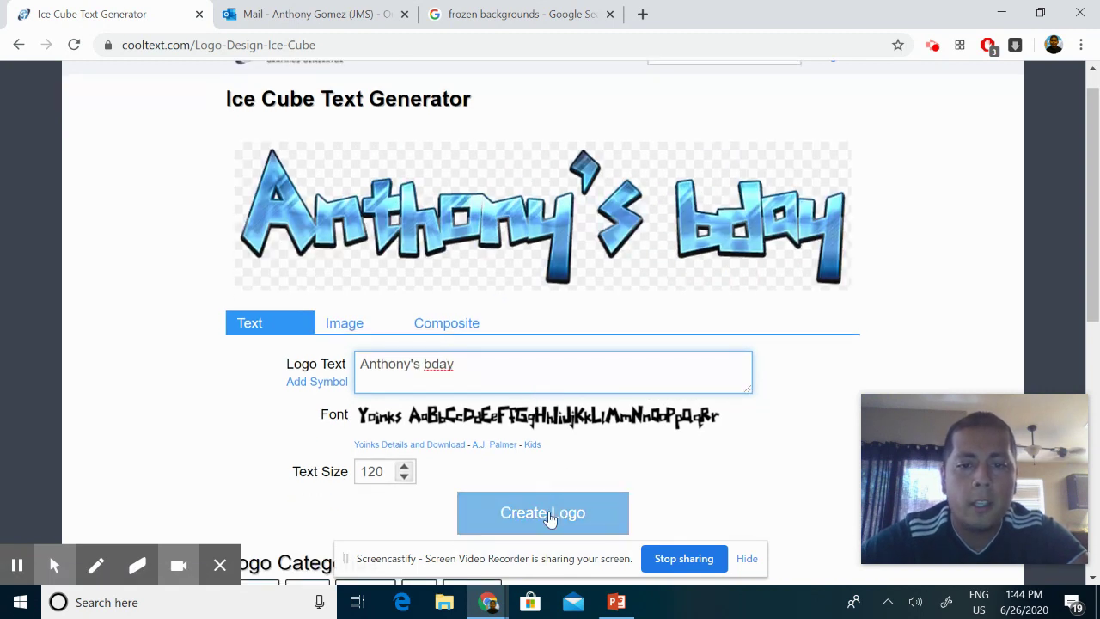
{"action": "left_click", "coordinate": [550, 514]}
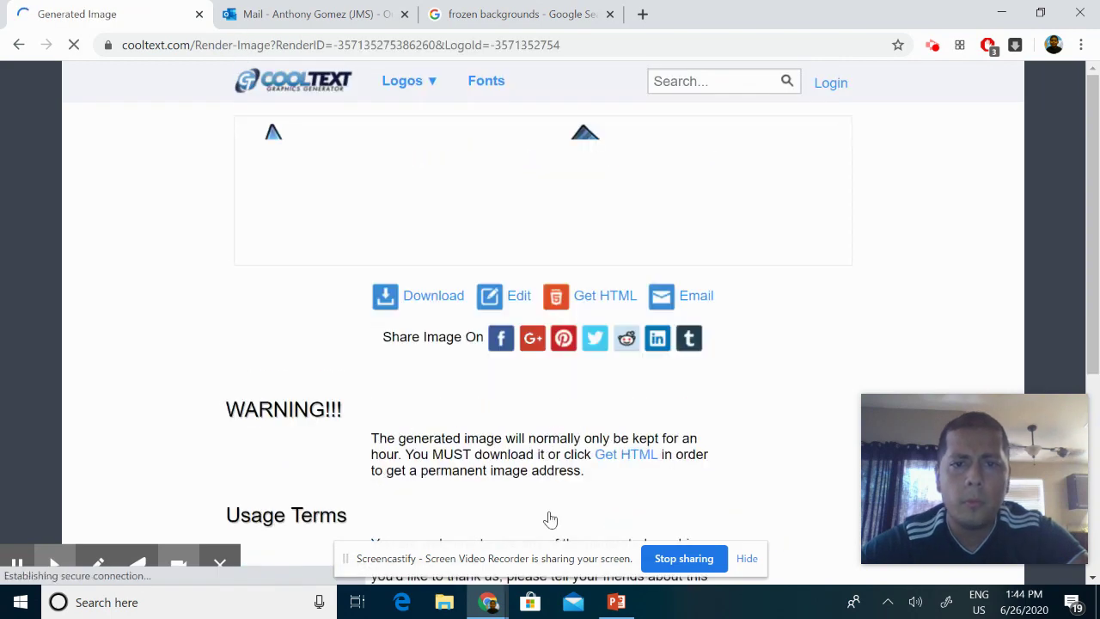
{"action": "right_click", "coordinate": [526, 233]}
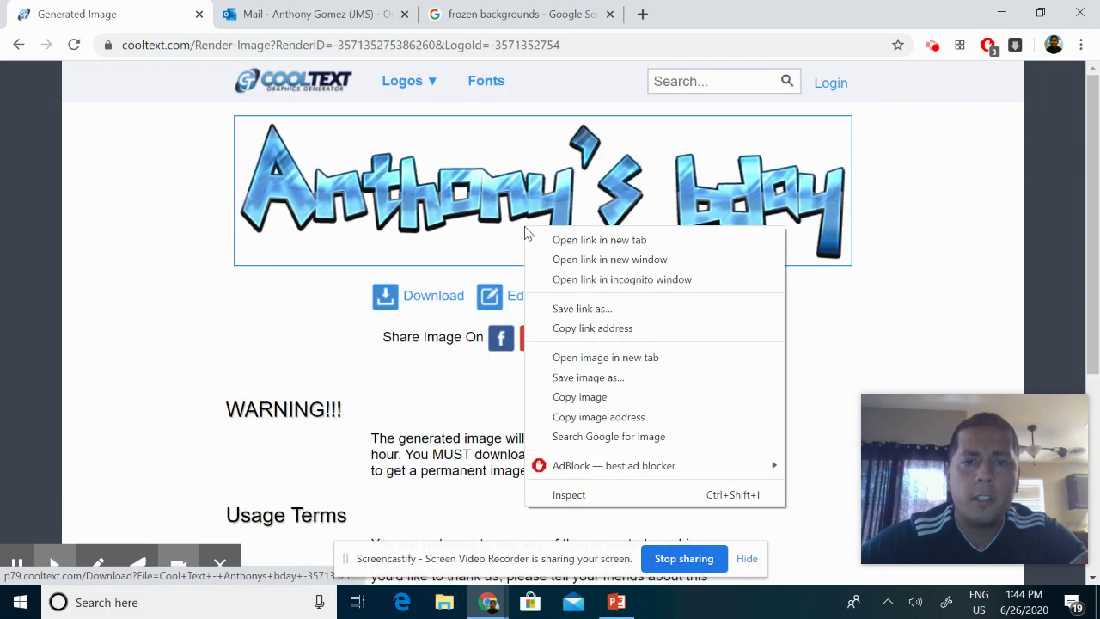
{"action": "left_click", "coordinate": [621, 397]}
In PowerPoint, try pasting the birthday logo on slide 5 as a picture, delete it, and retry with source formatting kept.
{"action": "left_click", "coordinate": [616, 602]}
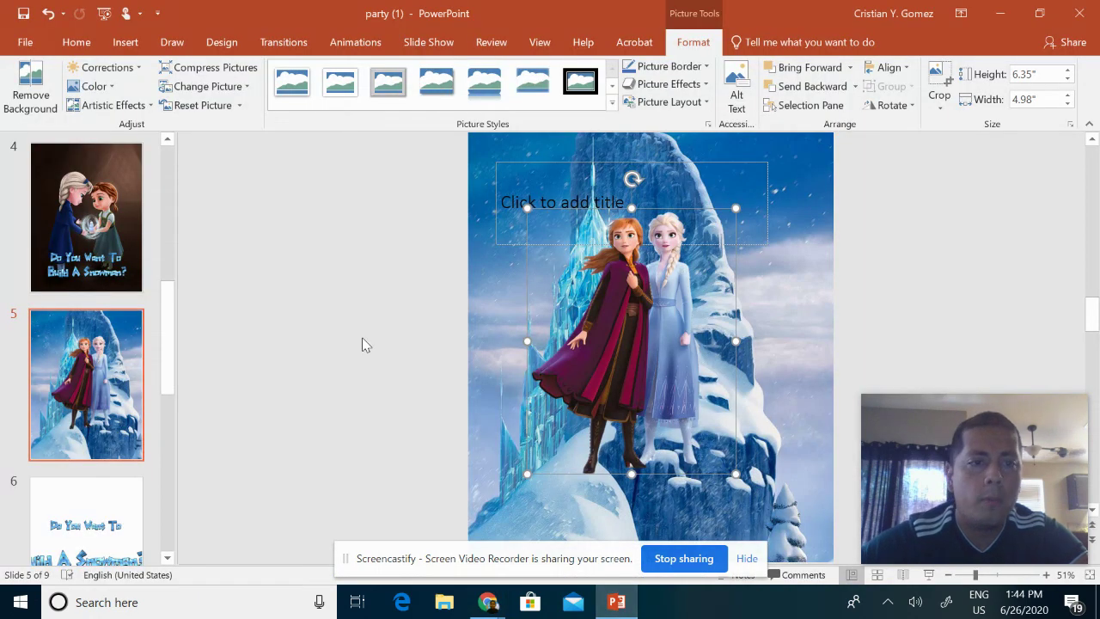
{"action": "right_click", "coordinate": [413, 338]}
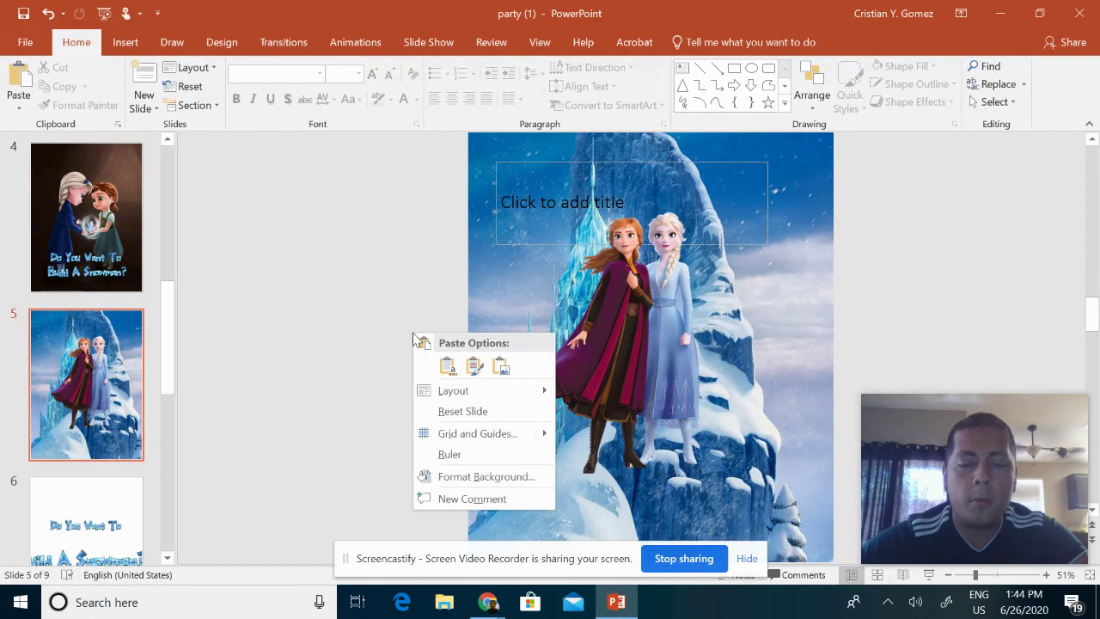
{"action": "left_click", "coordinate": [500, 365]}
{"action": "left_click_drag", "start_coordinate": [582, 362], "coordinate": [411, 304]}
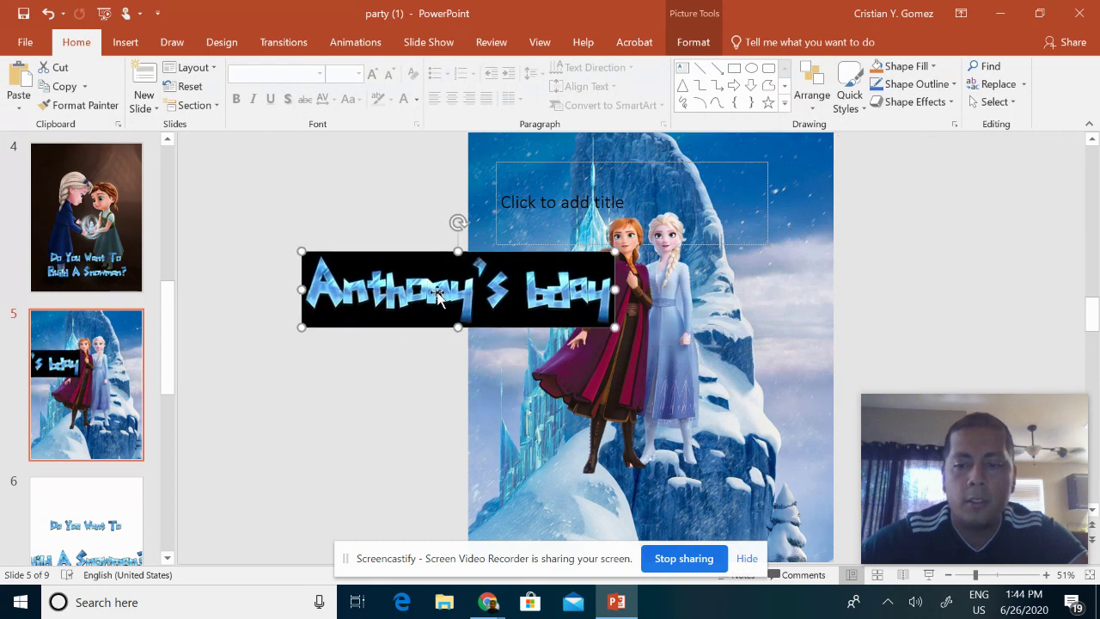
{"action": "key", "text": "Delete"}
{"action": "right_click", "coordinate": [437, 297]}
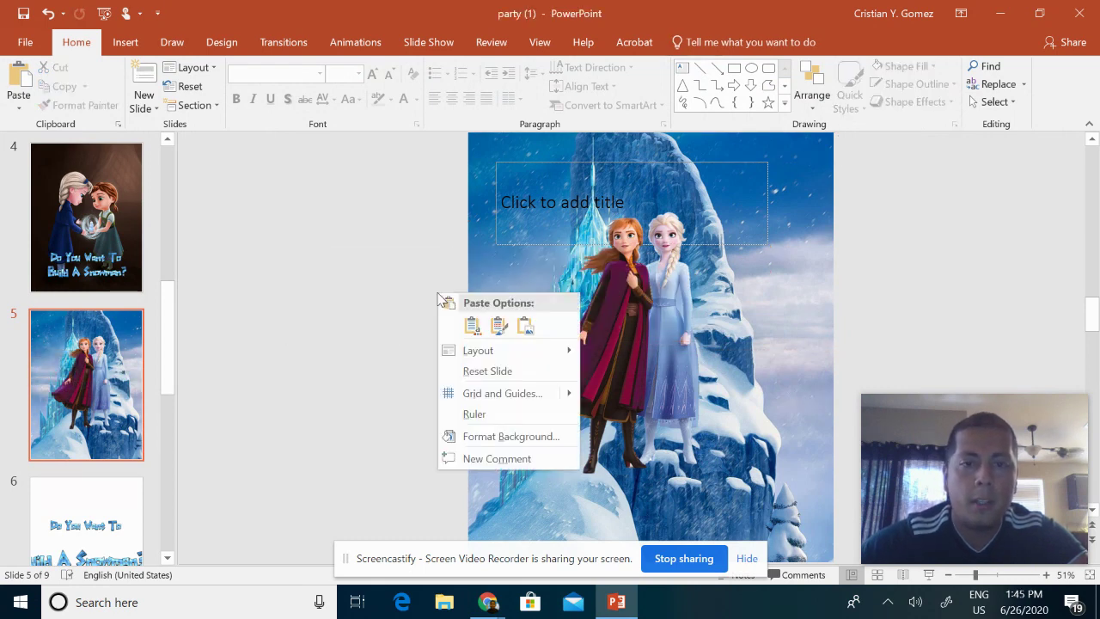
{"action": "left_click", "coordinate": [497, 325]}
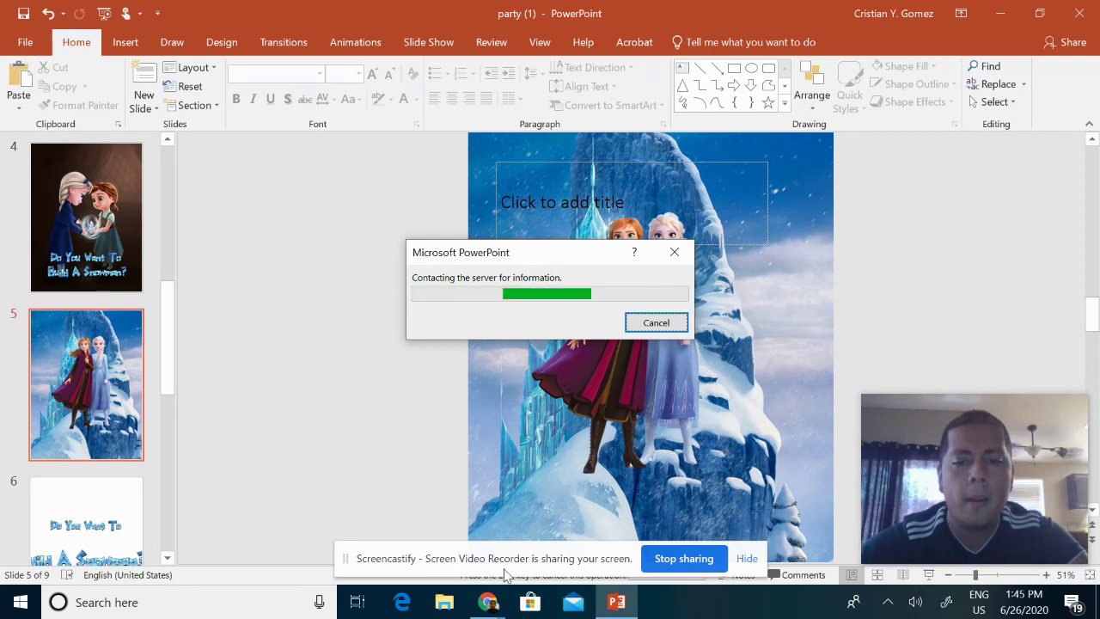
Return to the generated logo in Chrome and copy its image again.
{"action": "mouse_move", "coordinate": [488, 602]}
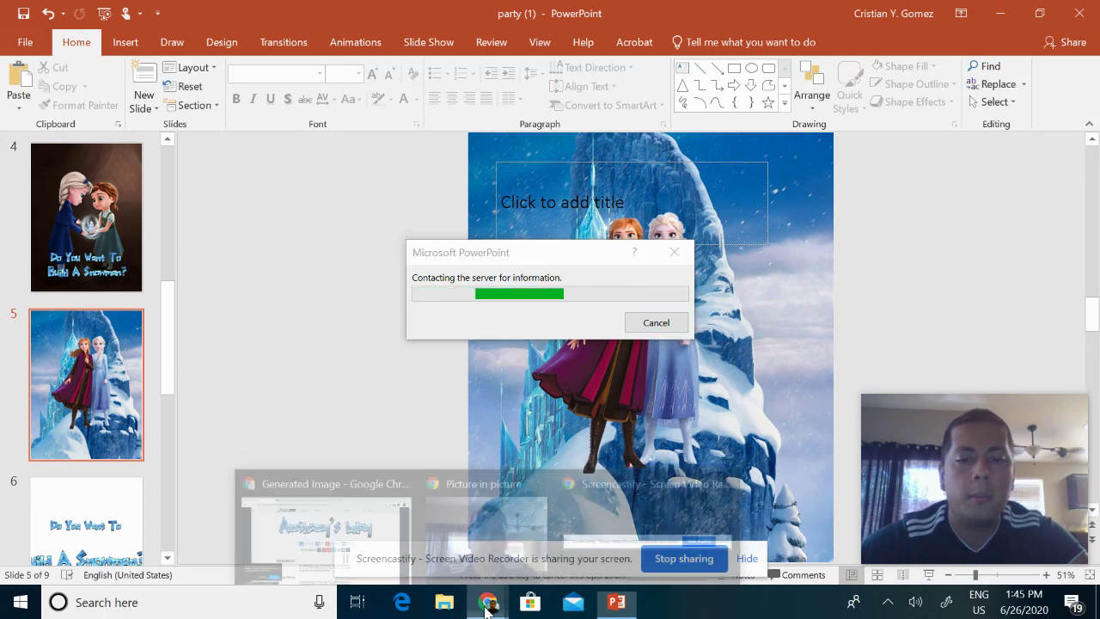
{"action": "left_click", "coordinate": [327, 525]}
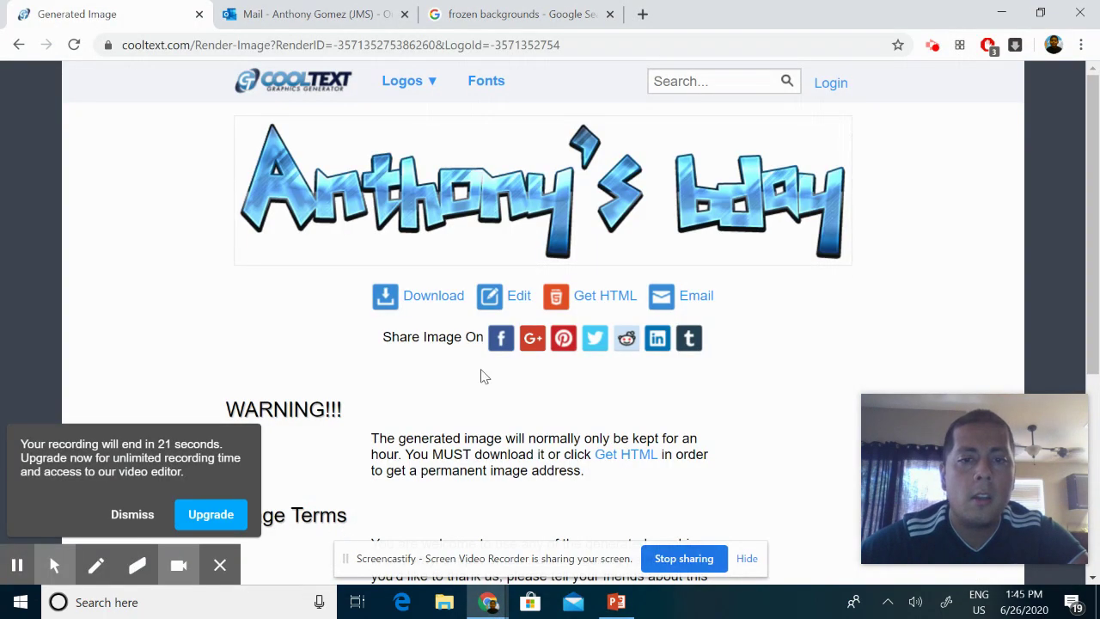
{"action": "right_click", "coordinate": [496, 216]}
{"action": "left_click", "coordinate": [582, 381]}
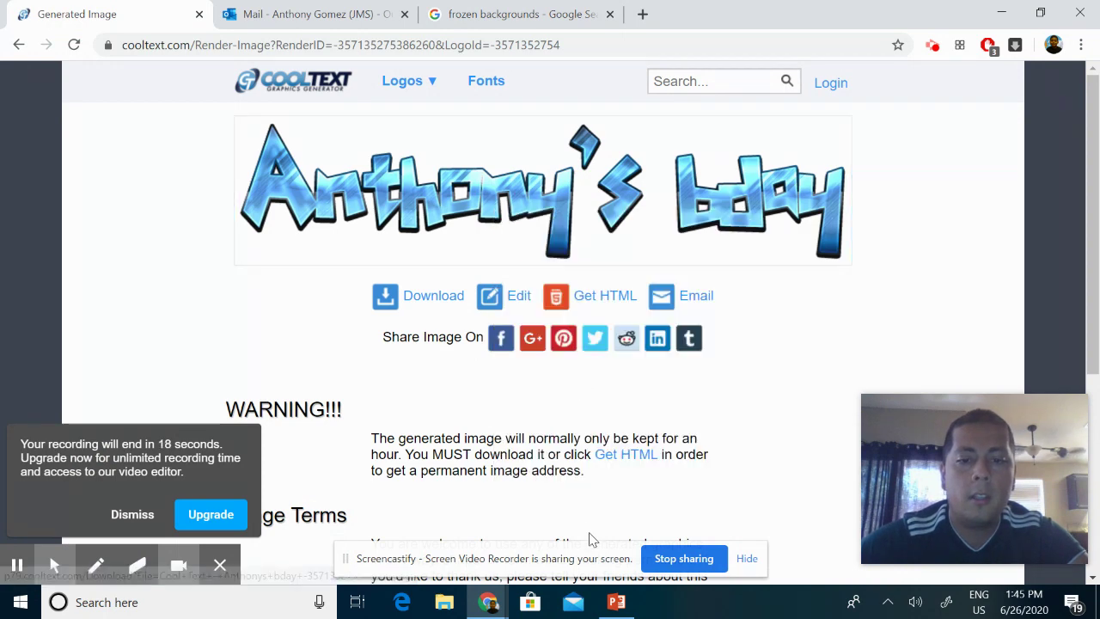
Switch back to PowerPoint and delete the "Do You Want To" text picture from slide 6.
{"action": "left_click", "coordinate": [617, 601]}
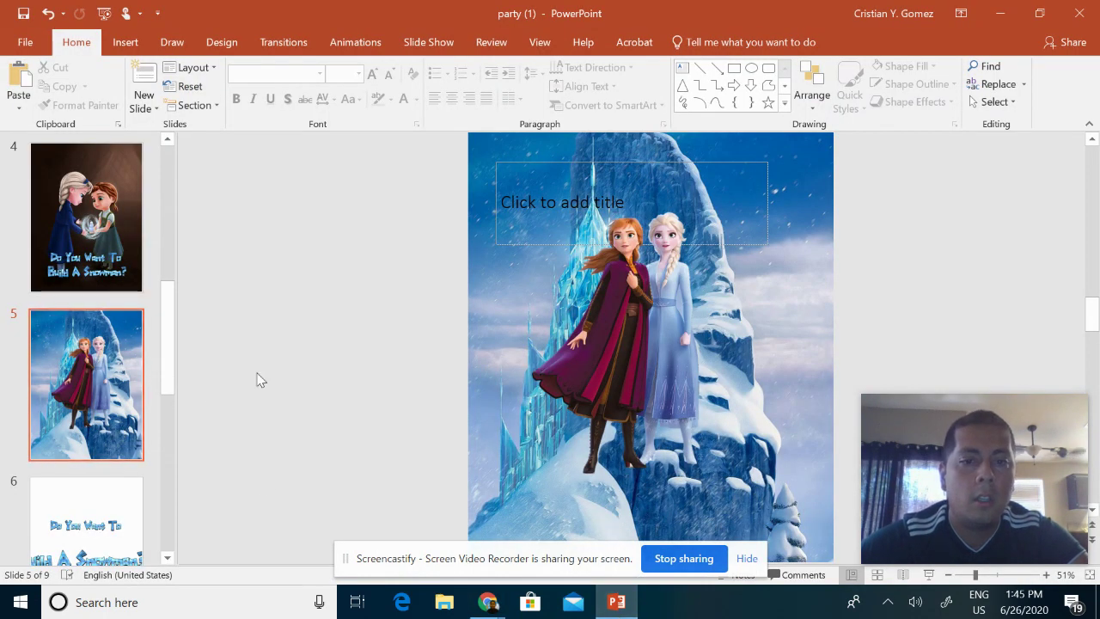
{"action": "left_click", "coordinate": [47, 539]}
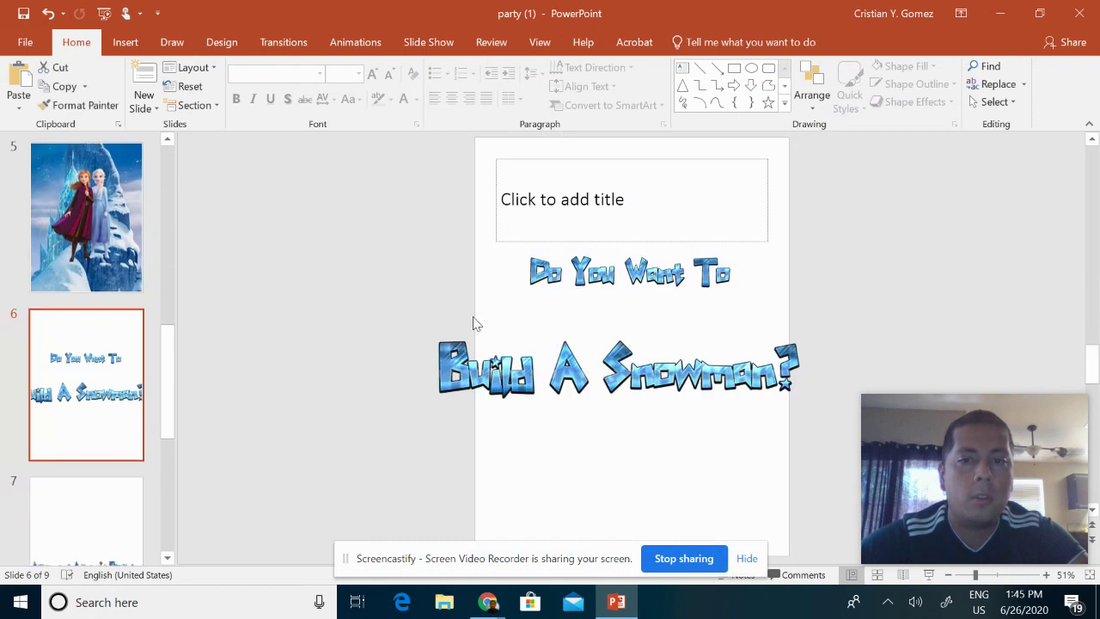
{"action": "left_click", "coordinate": [530, 249]}
{"action": "key", "text": "Delete"}
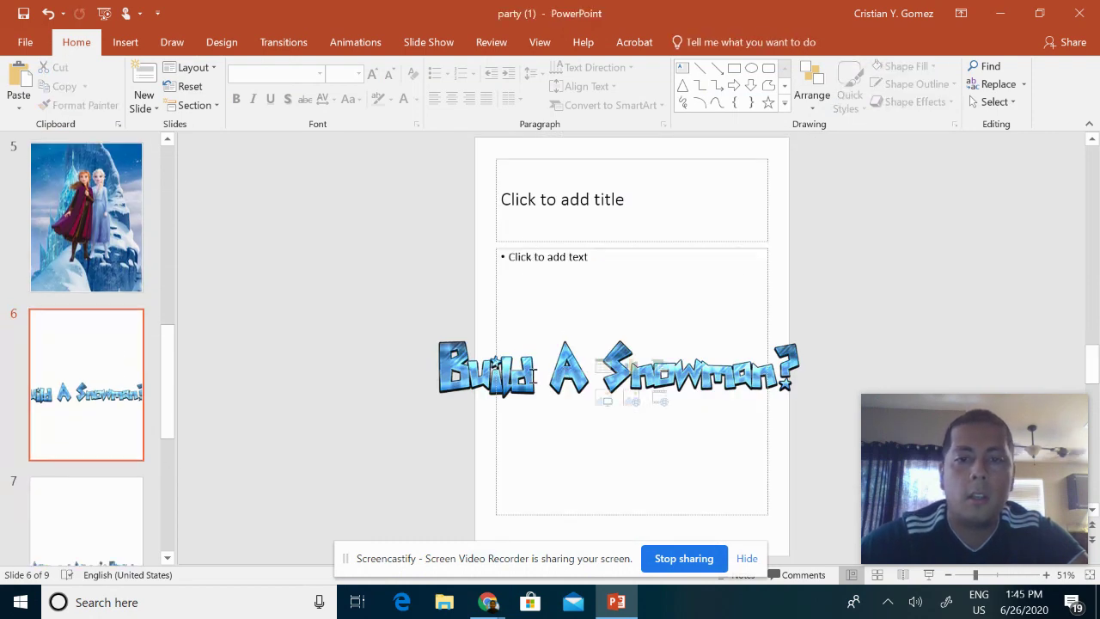
Paste the birthday logo on slide 6 with source formatting kept, and move it up over the slide's upper left edge.
{"action": "right_click", "coordinate": [465, 242]}
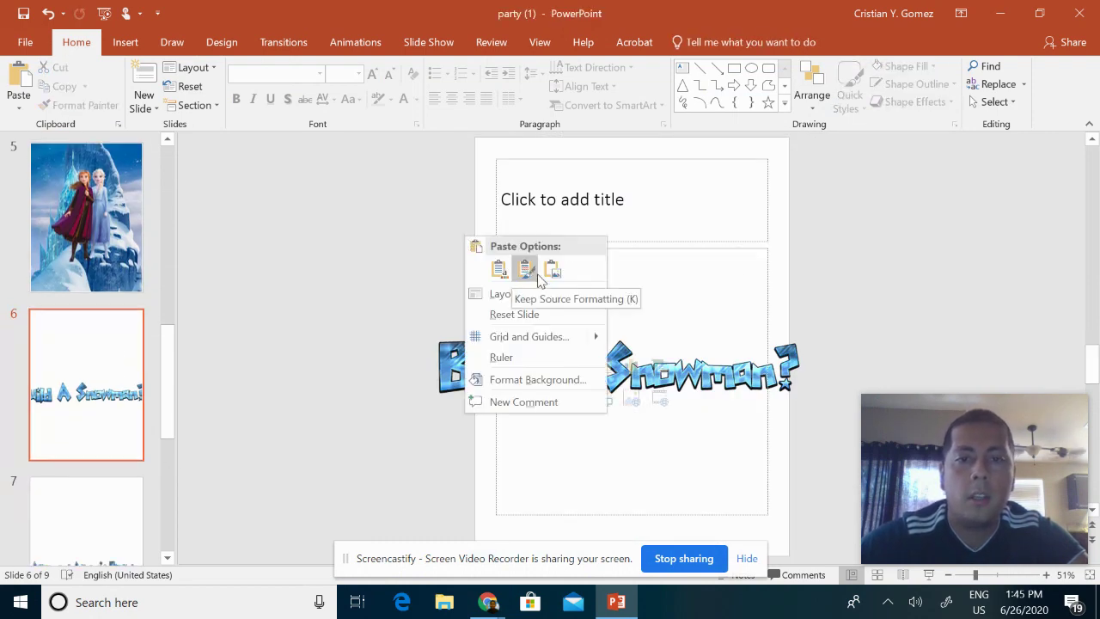
{"action": "left_click", "coordinate": [538, 275]}
{"action": "left_click_drag", "start_coordinate": [644, 322], "coordinate": [427, 200]}
Copy the birthday logo from slide 6 and paste it onto the castle poster on slide 5.
{"action": "right_click", "coordinate": [423, 216]}
{"action": "left_click", "coordinate": [444, 249]}
{"action": "left_click", "coordinate": [102, 225]}
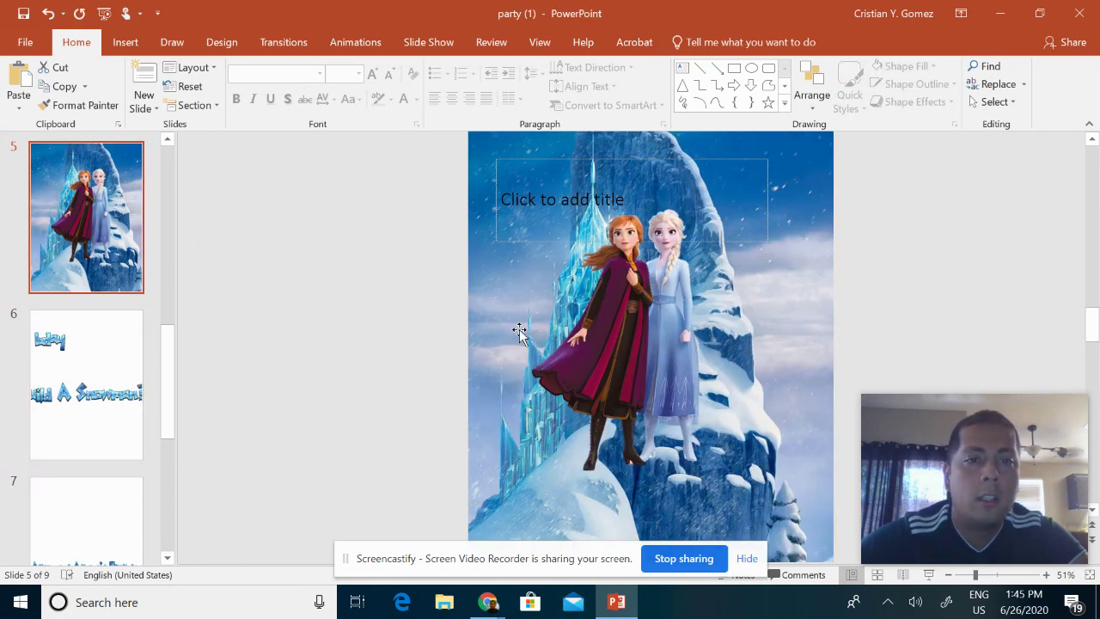
{"action": "right_click", "coordinate": [581, 438]}
{"action": "left_click", "coordinate": [614, 205]}
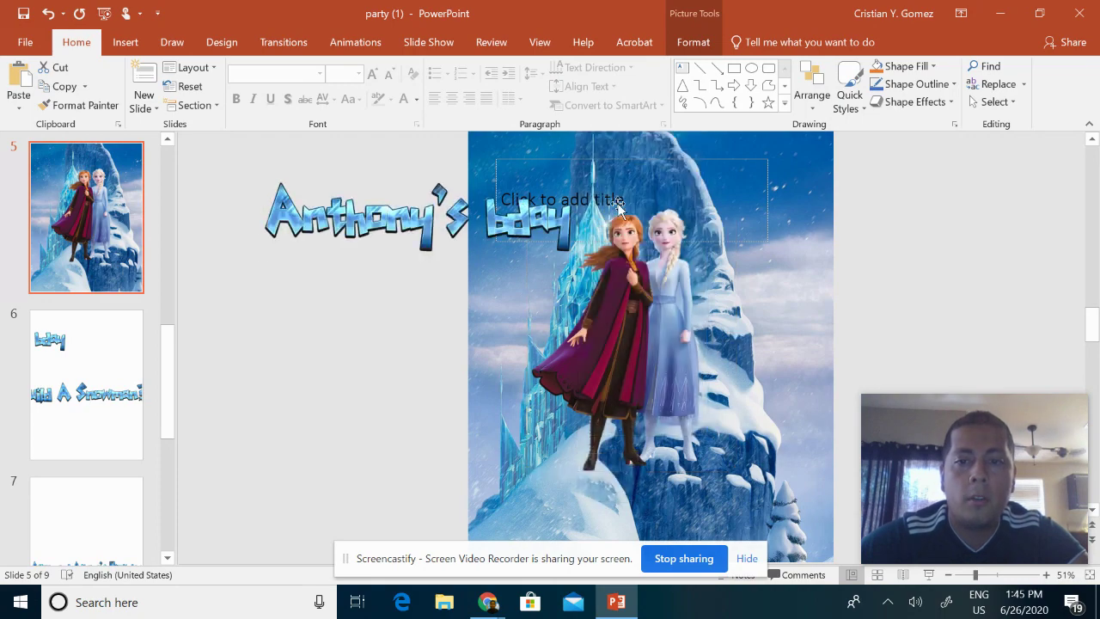